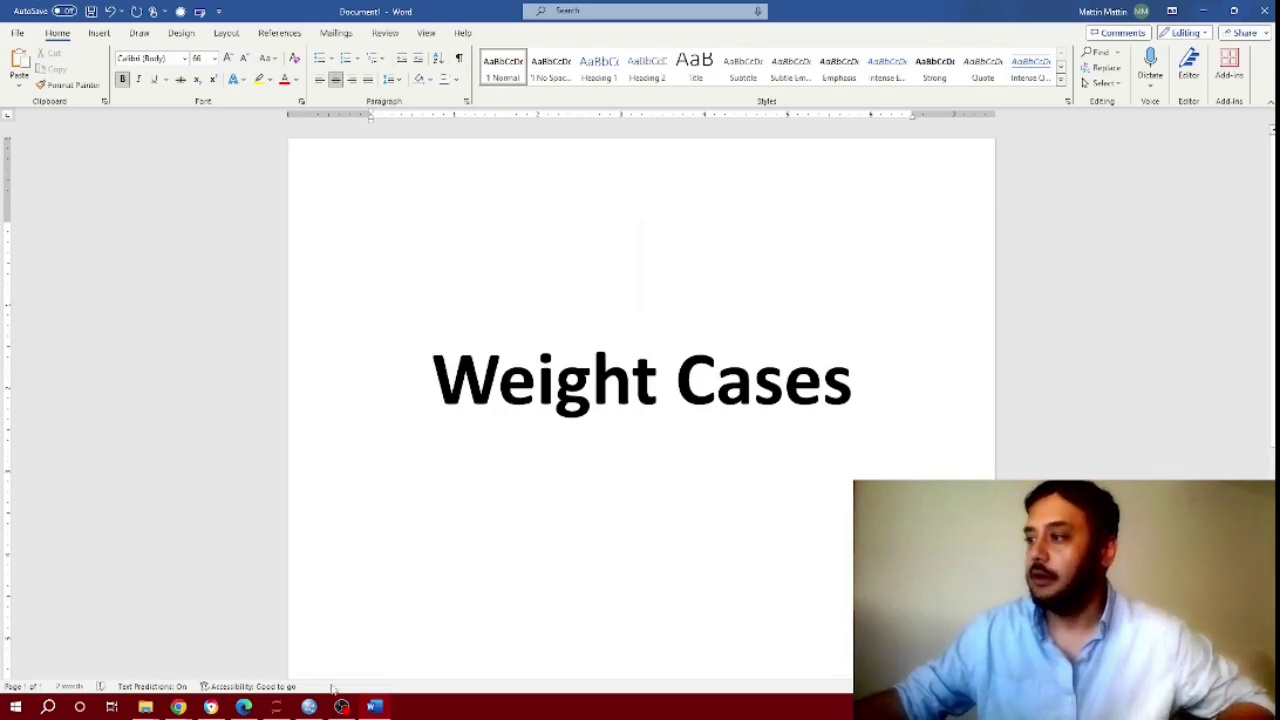
Check the Subject and Gender names and types in Variable View, then view the four data cases
click(309, 707)
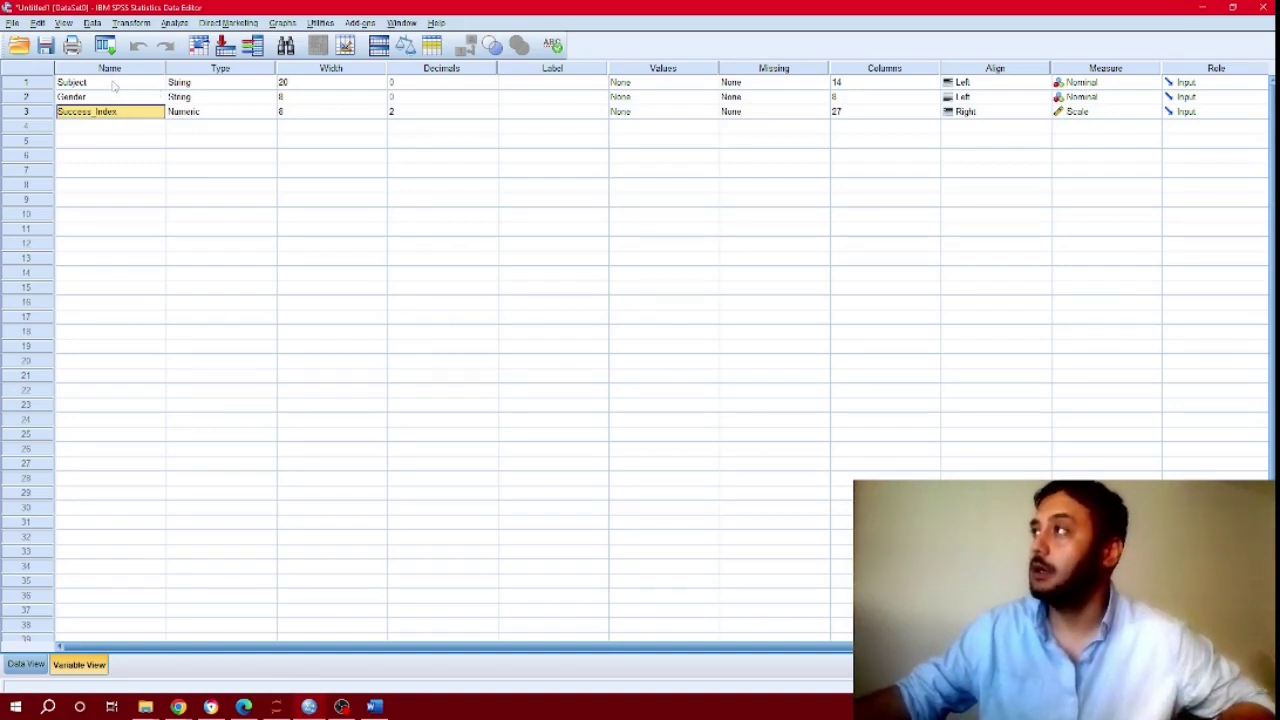
click(85, 83)
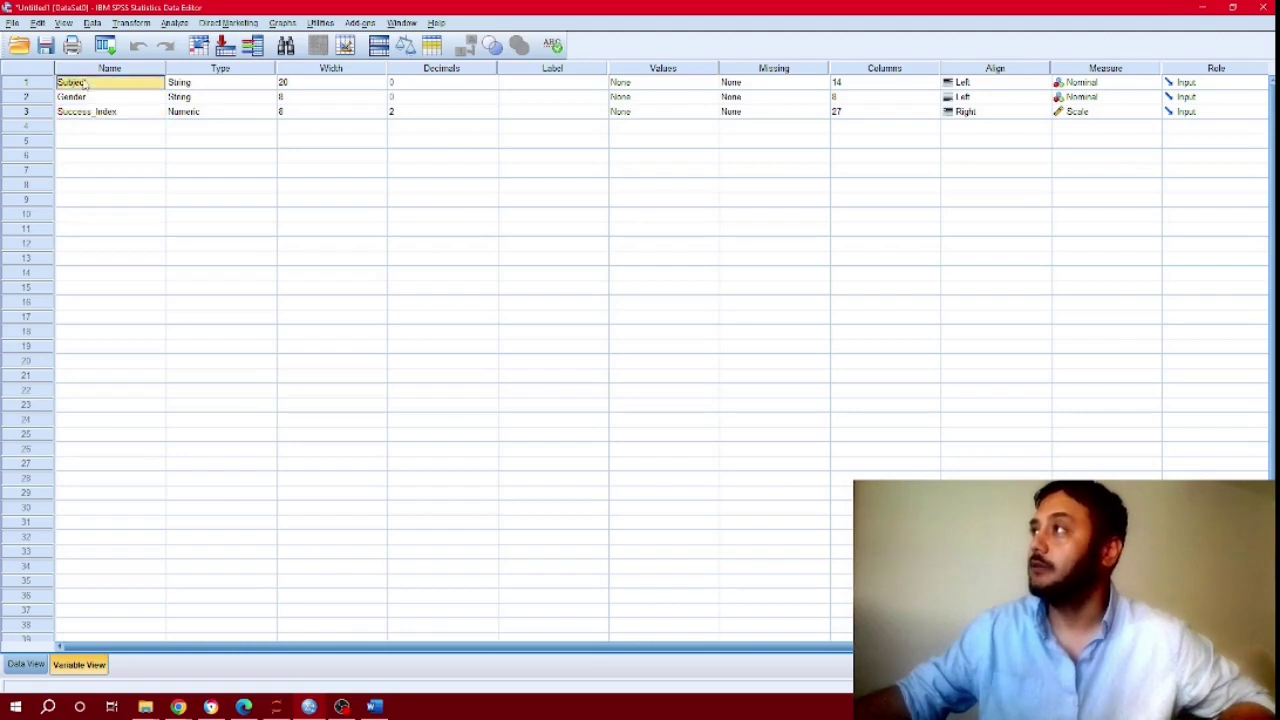
click(202, 87)
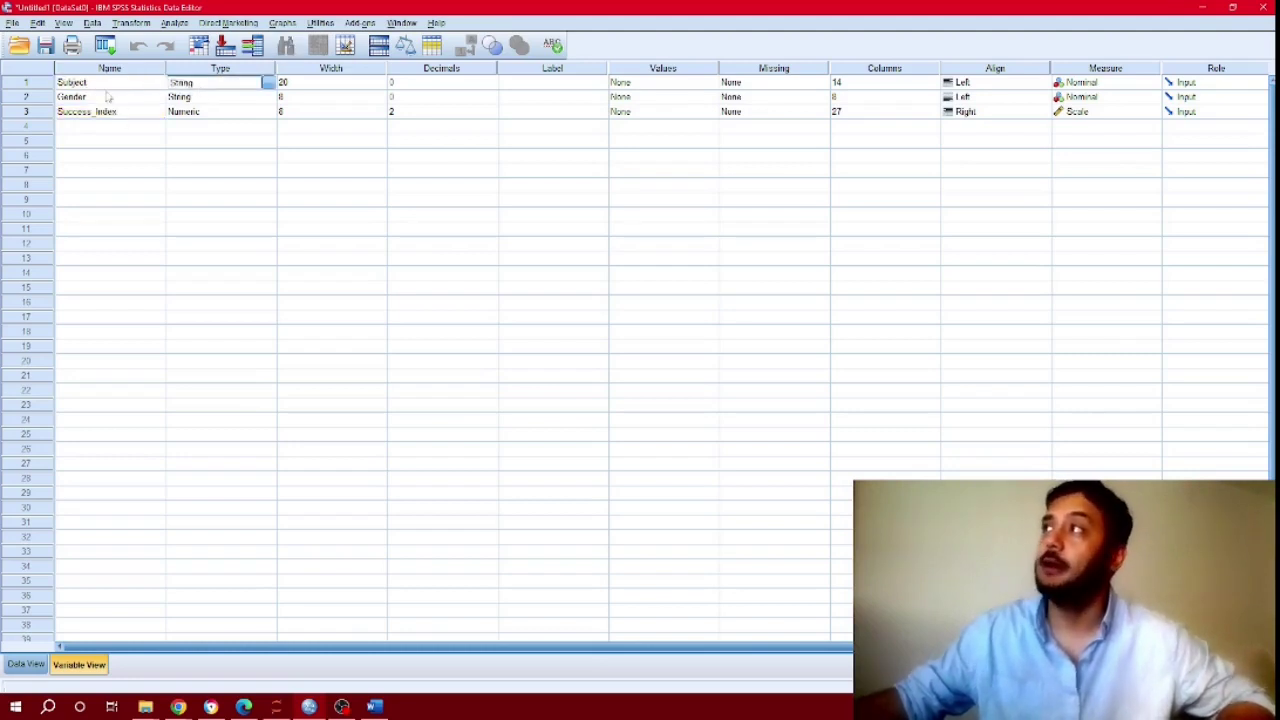
click(112, 99)
click(189, 104)
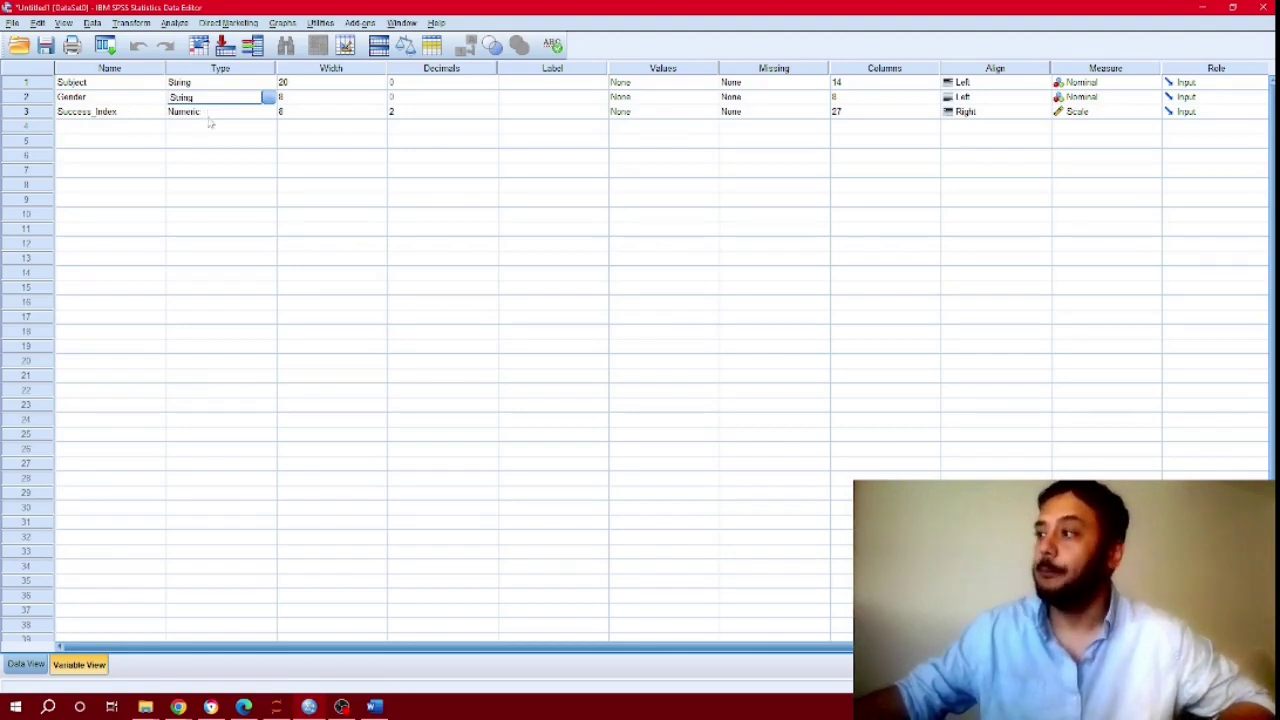
click(38, 666)
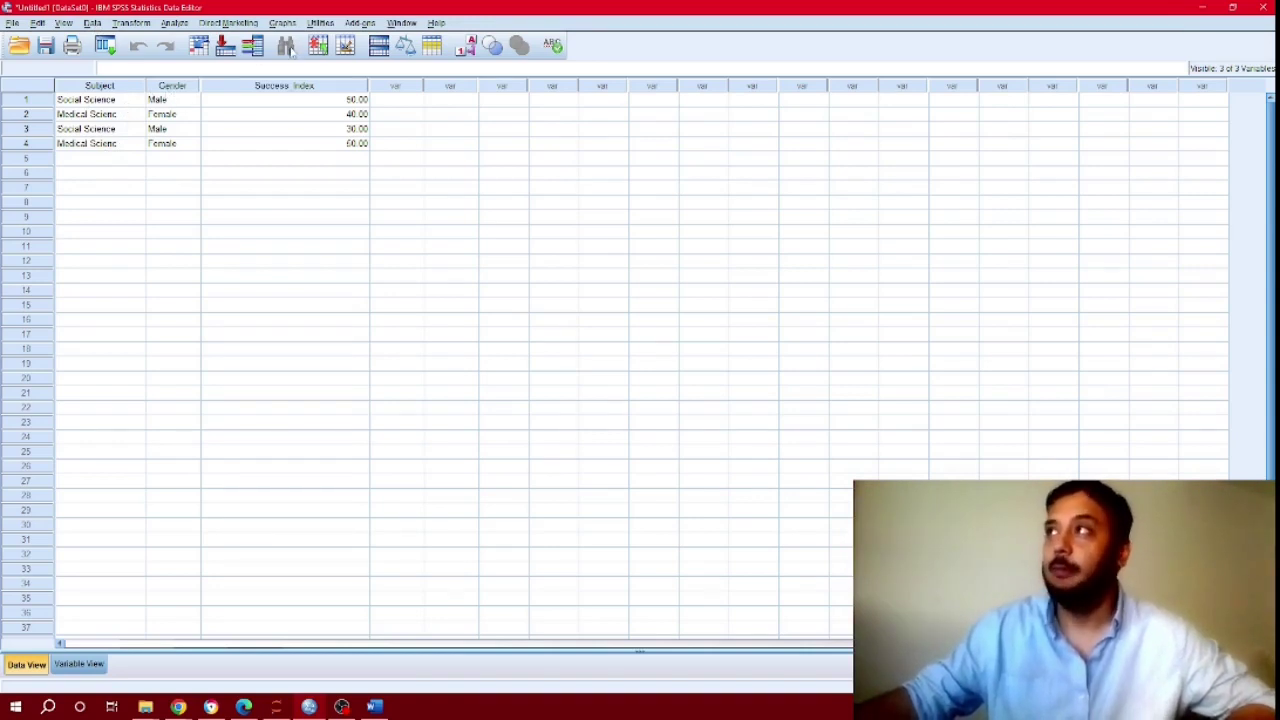
Run an unweighted Frequencies table on Subject only, replacing Gender in the variable list
click(176, 23)
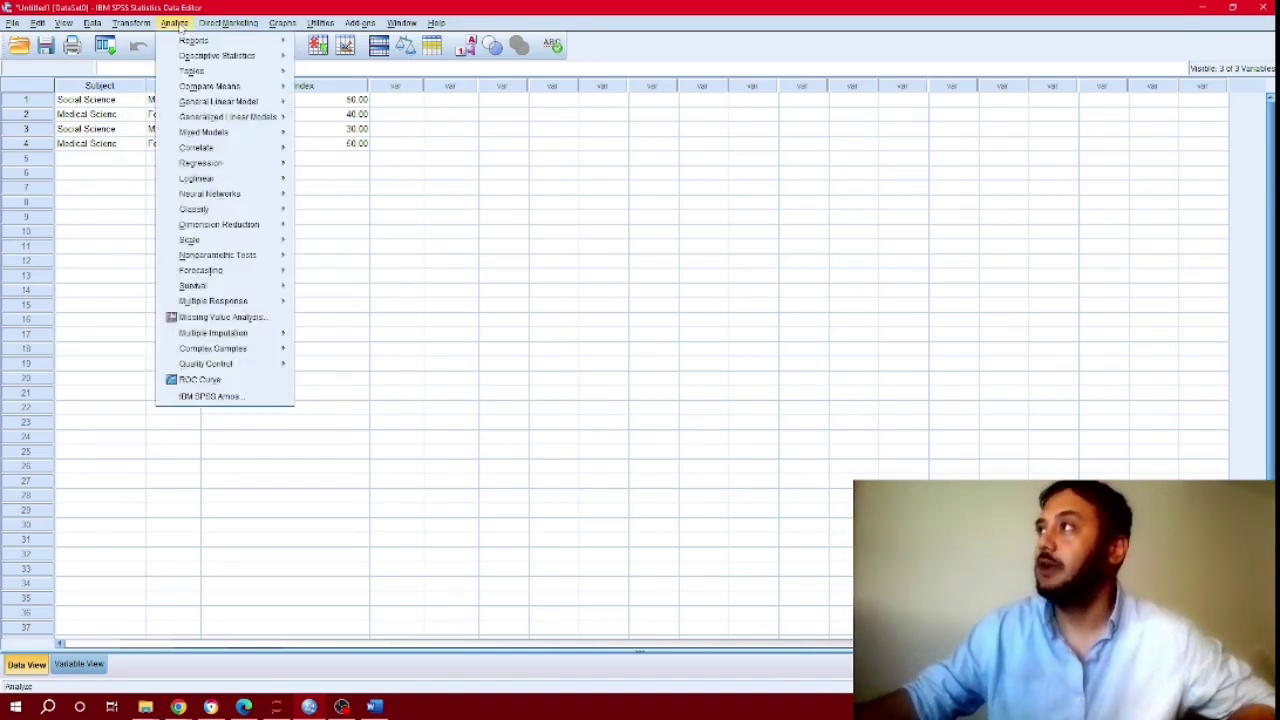
click(400, 247)
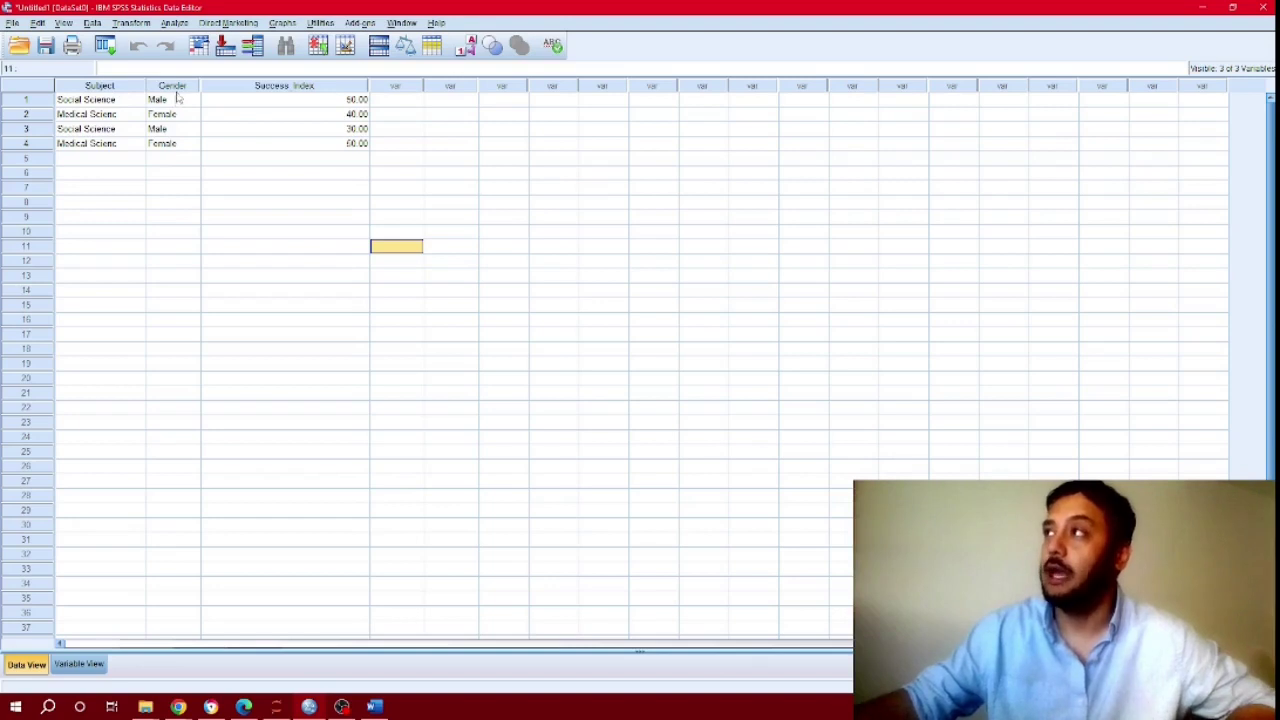
click(179, 23)
mouse_move(240, 56)
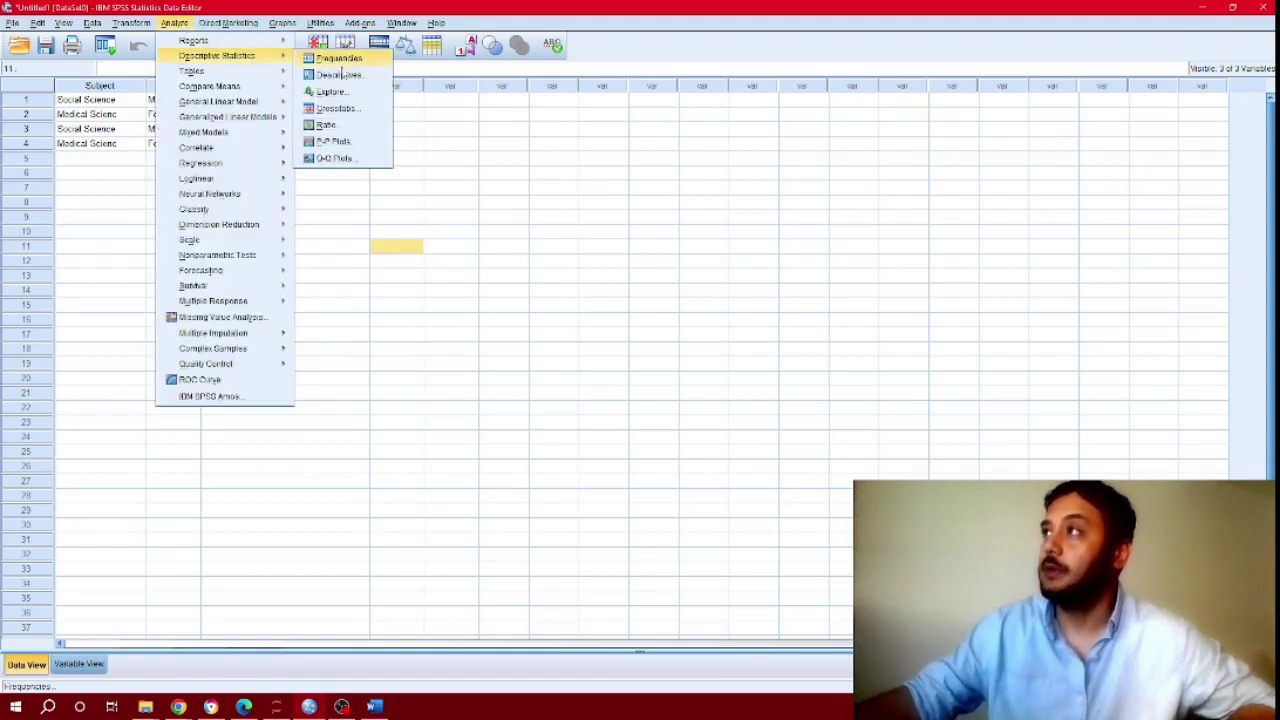
click(337, 60)
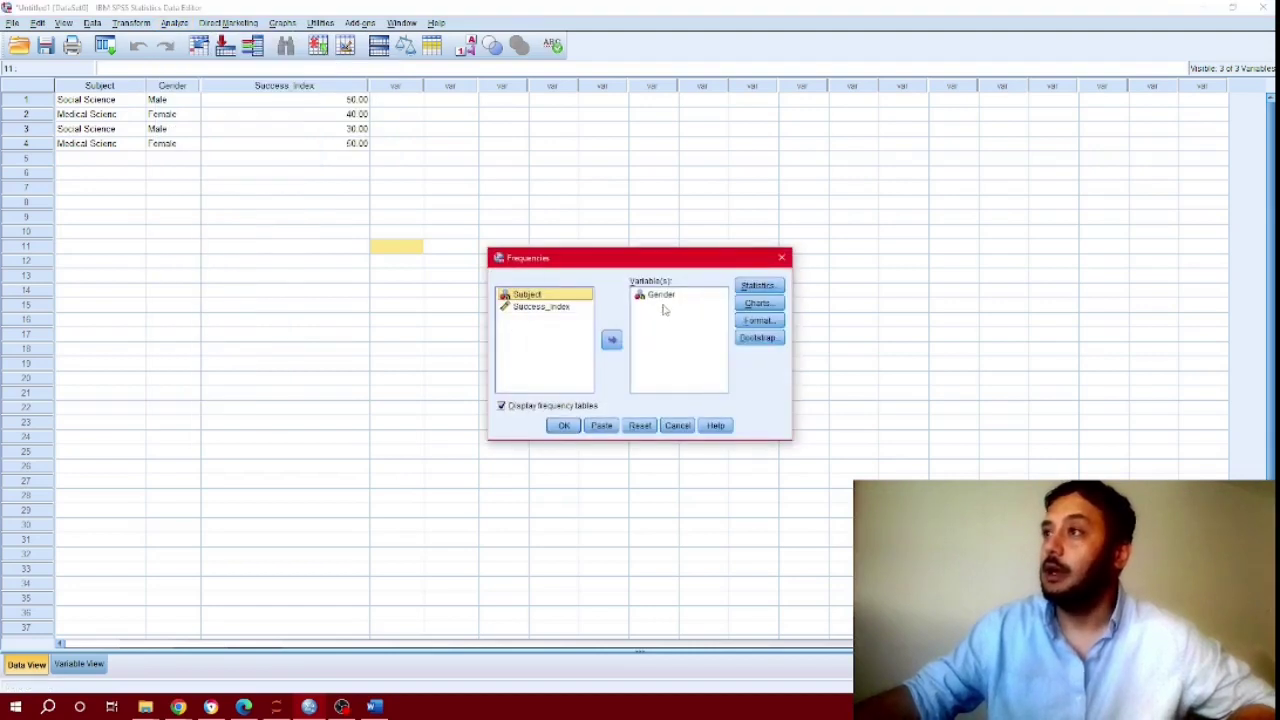
click(661, 295)
click(611, 340)
click(537, 296)
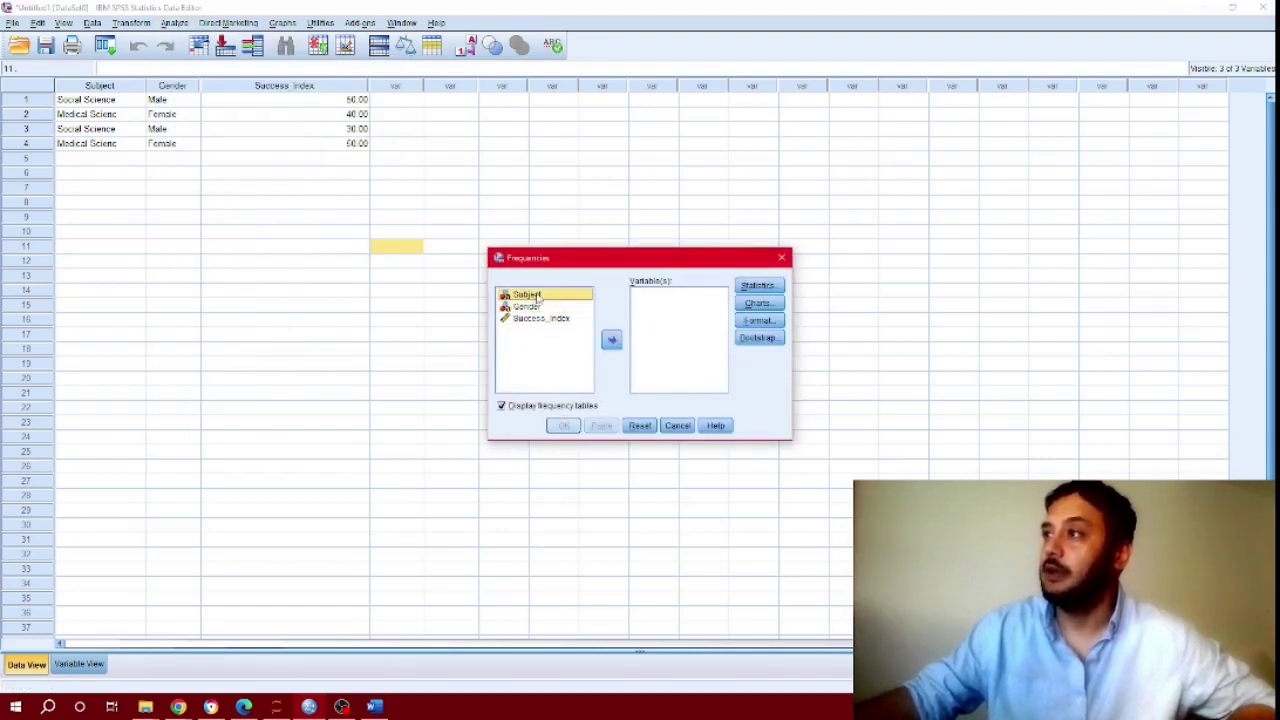
click(611, 340)
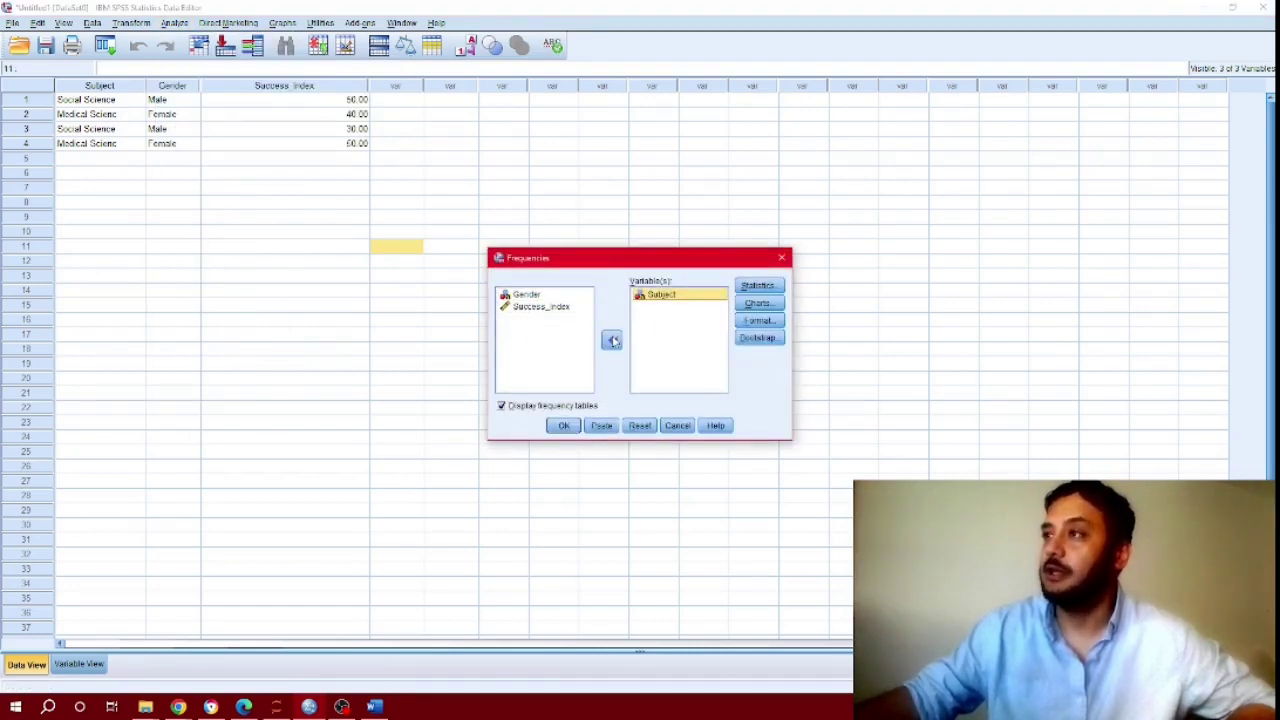
click(564, 426)
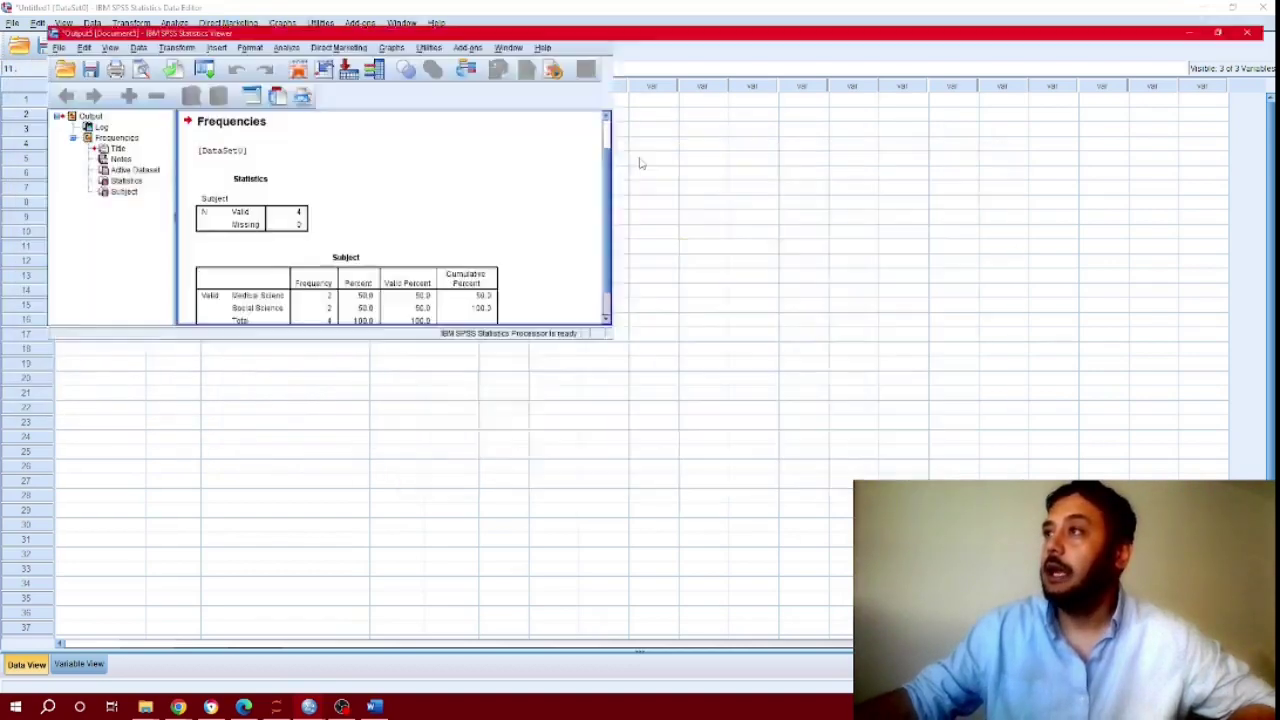
Resize the Output Viewer and select the unweighted Subject table showing 2 cases (50%) each
double_click(640, 160)
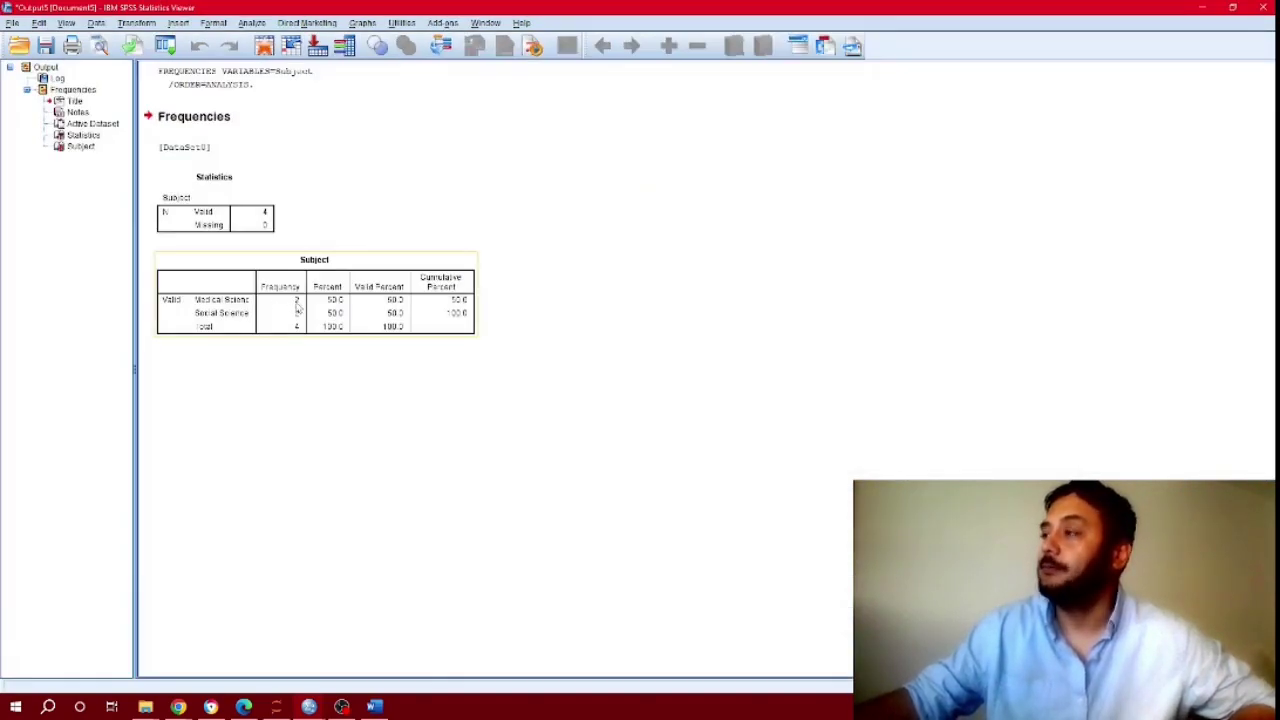
drag(312, 6, 742, 98)
scroll(740, 325, down, 2)
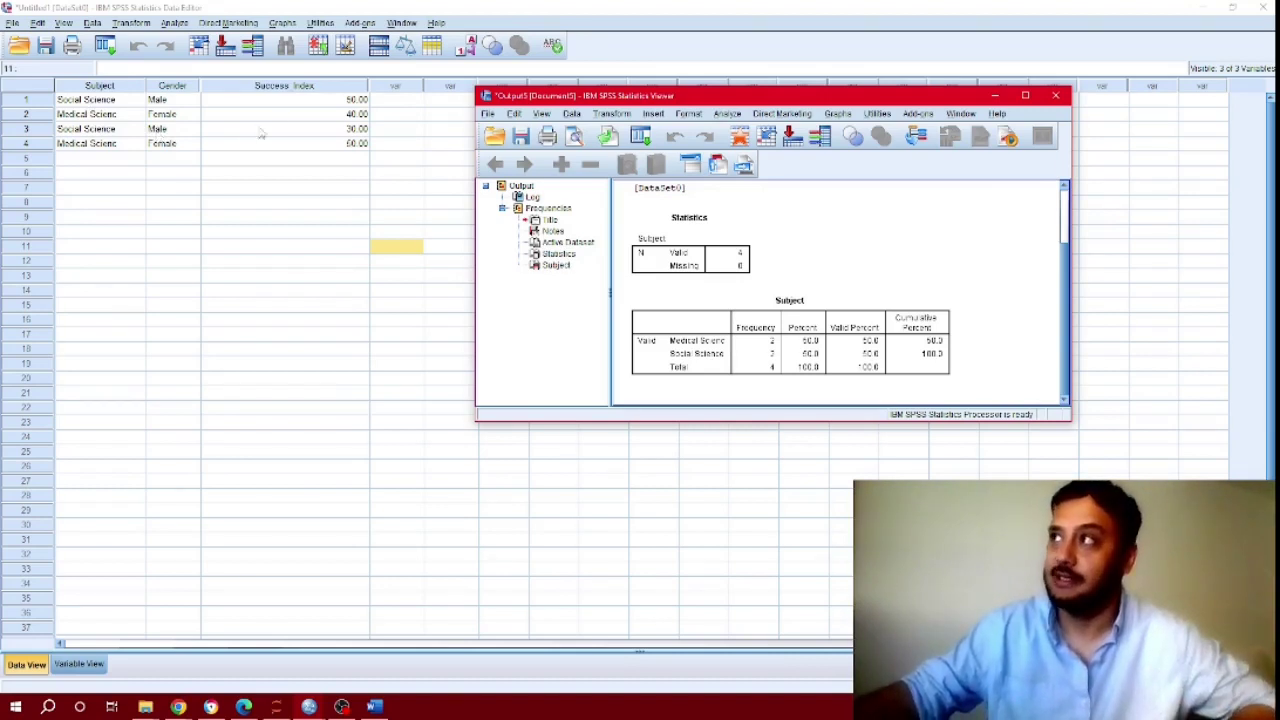
click(819, 325)
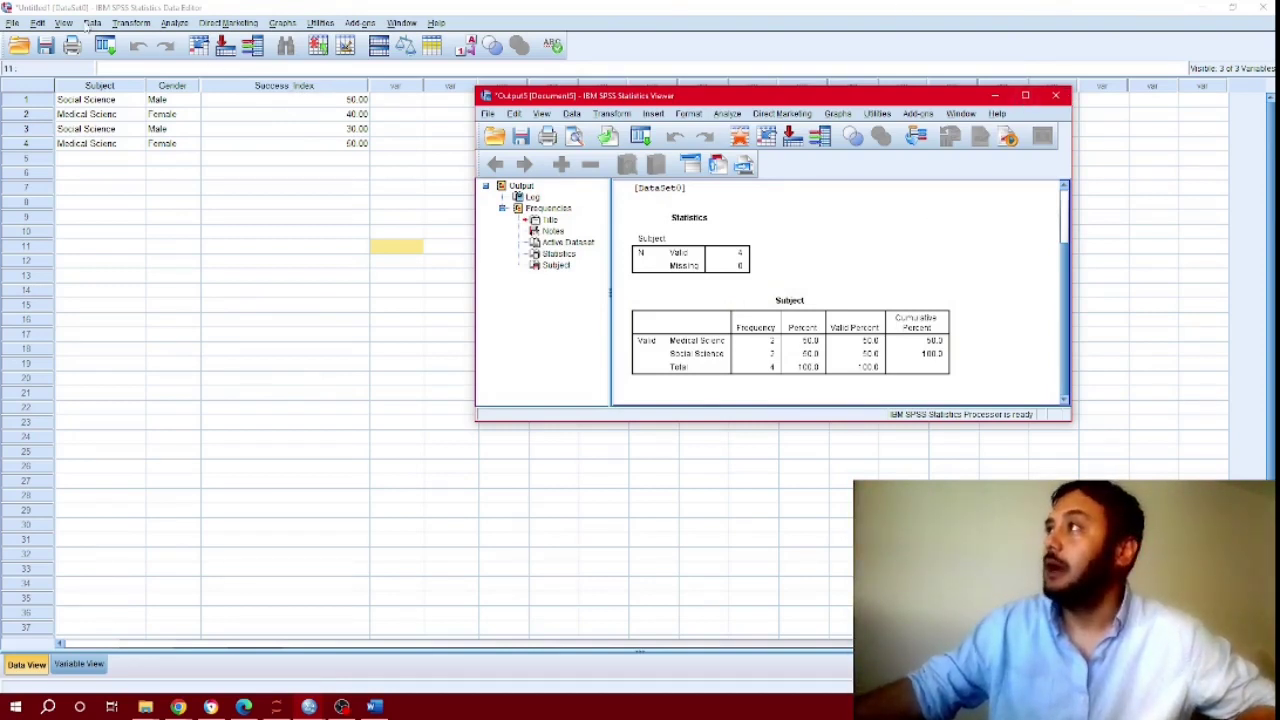
Turn on Weight Cases with Success_Index as the frequency variable
click(91, 24)
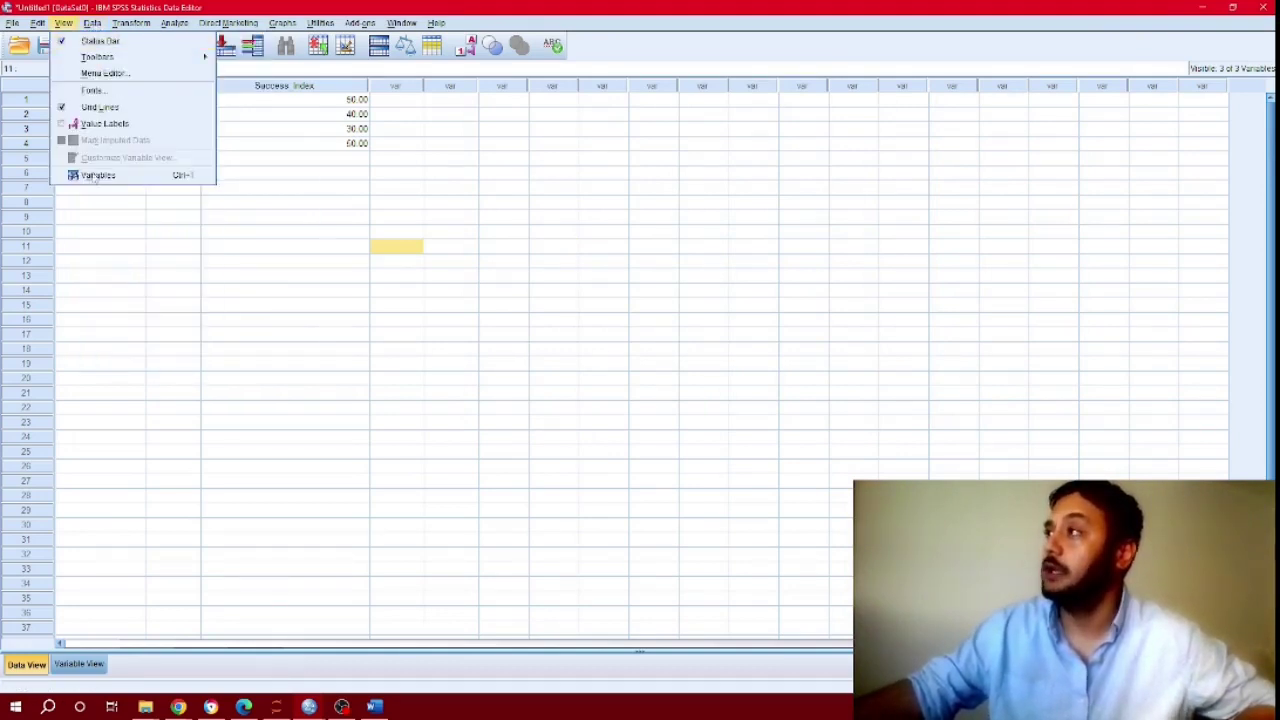
click(148, 356)
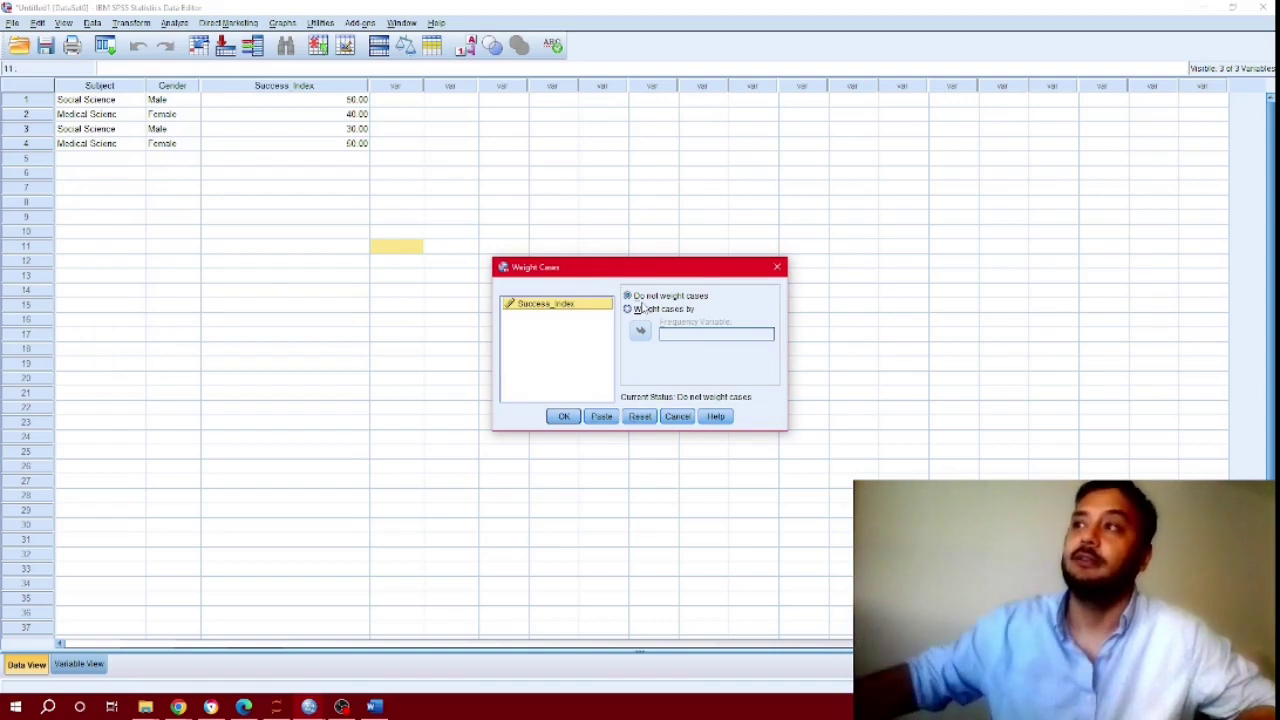
click(578, 306)
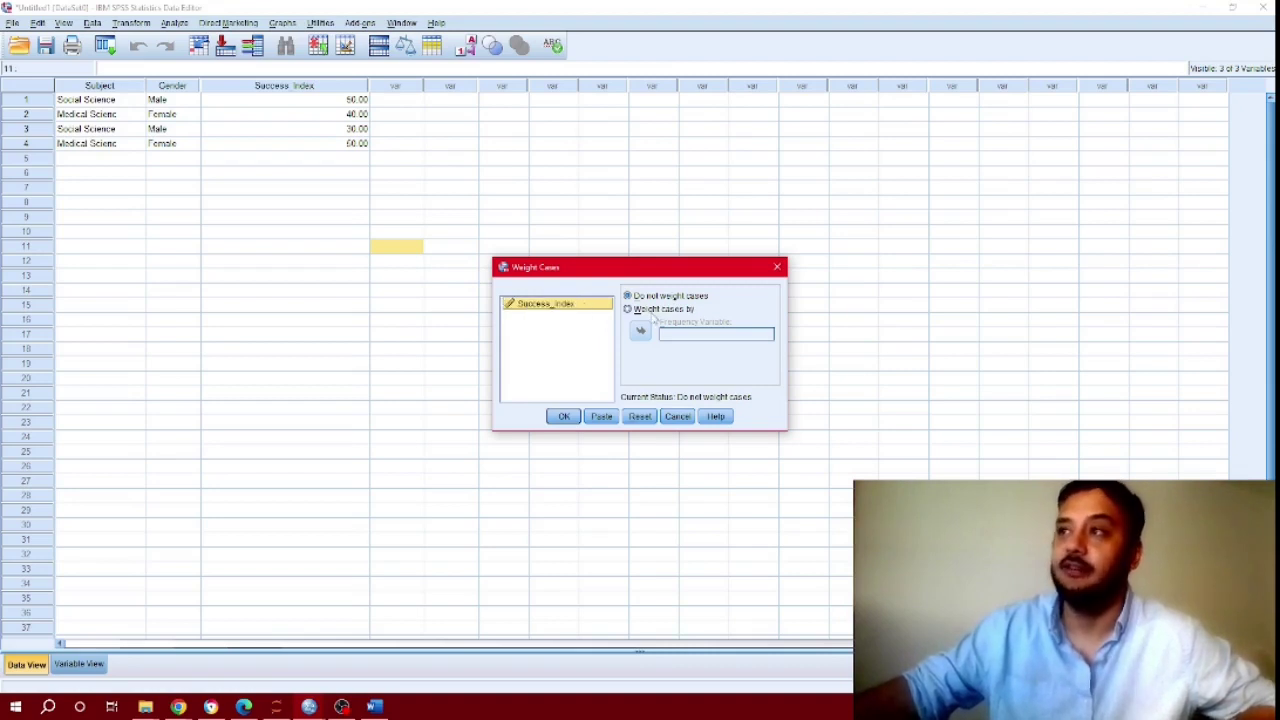
click(630, 310)
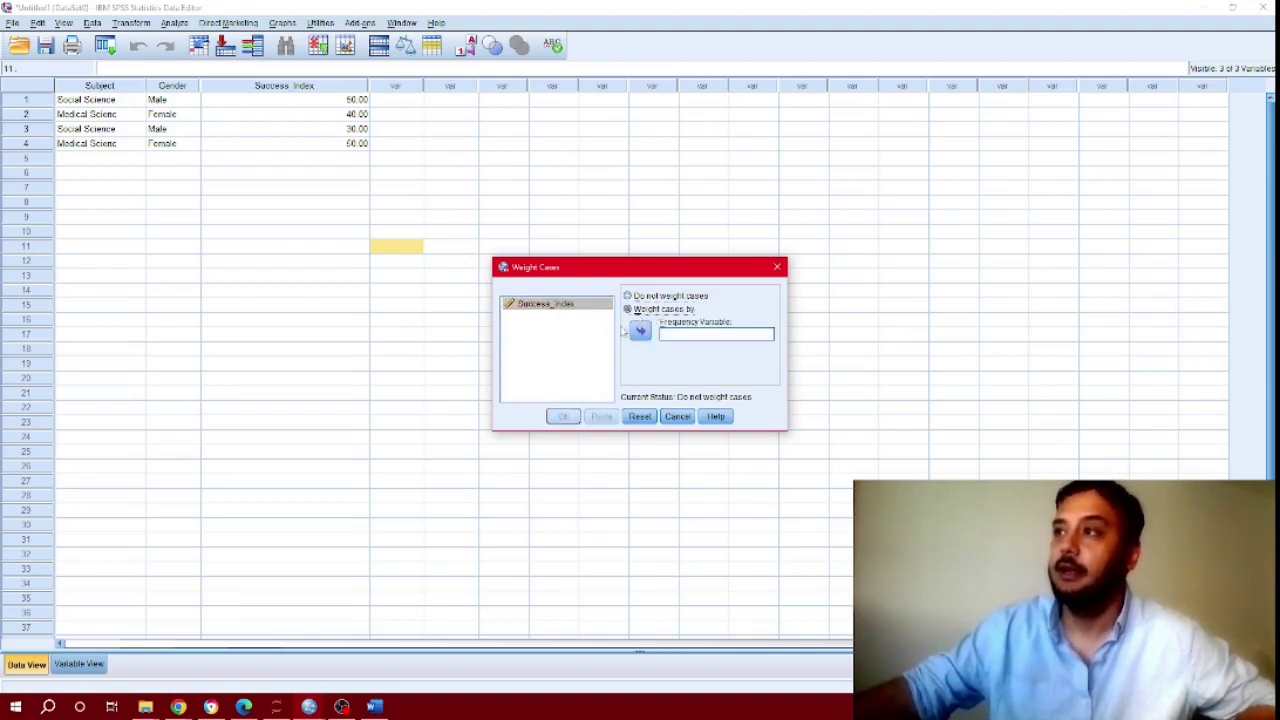
click(640, 331)
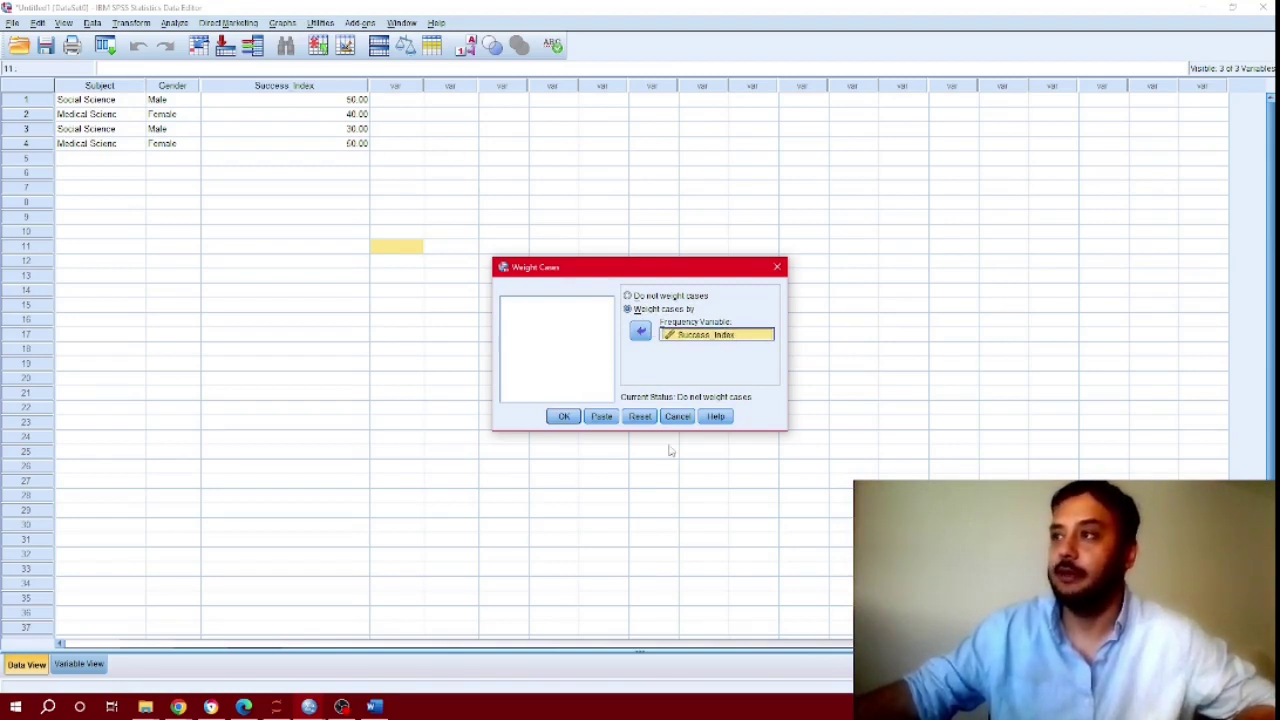
click(562, 417)
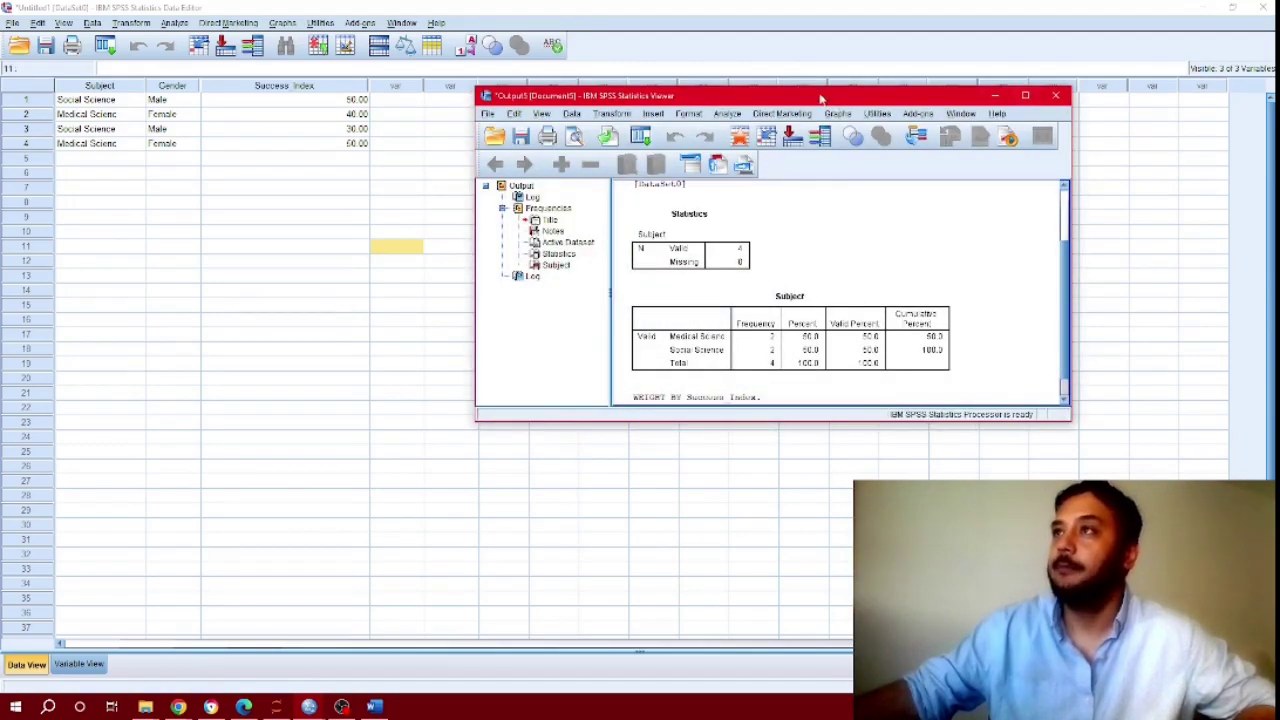
Move the Output Viewer aside and bring the Data Editor grid to the front
drag(818, 97, 924, 113)
click(492, 263)
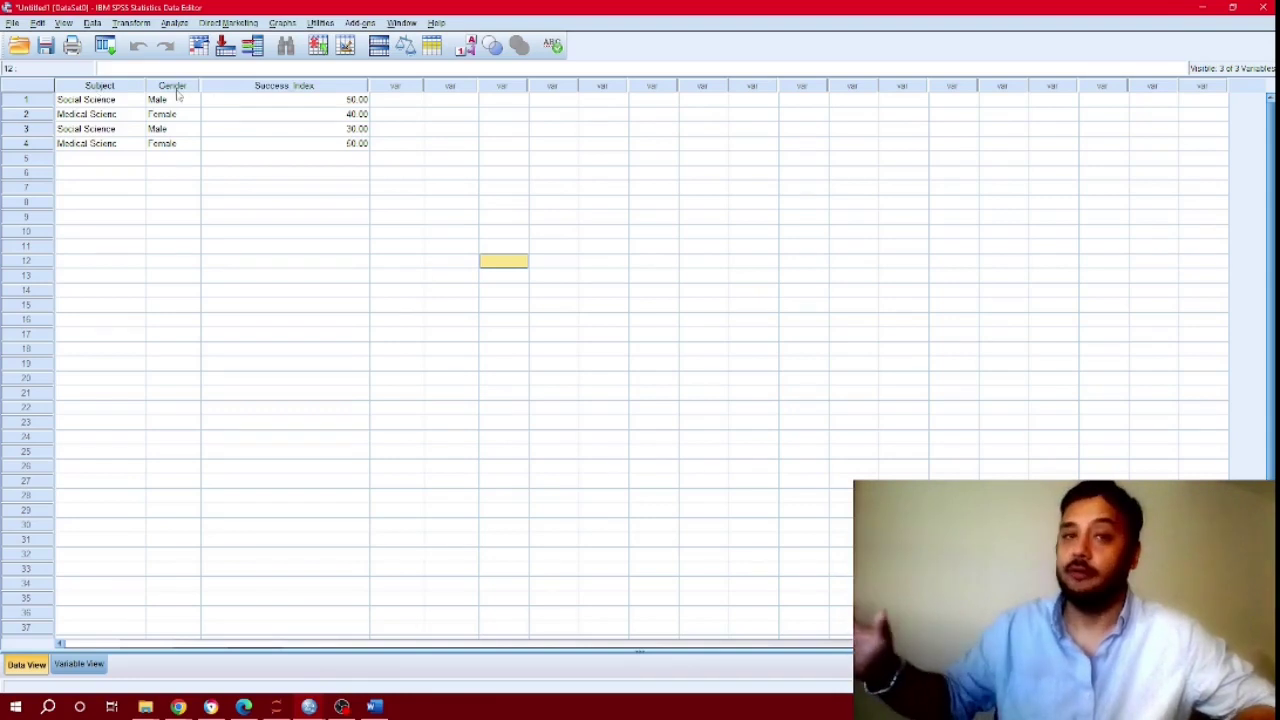
Rerun Frequencies on Subject with weighting active, giving 180 weighted valid cases
click(175, 23)
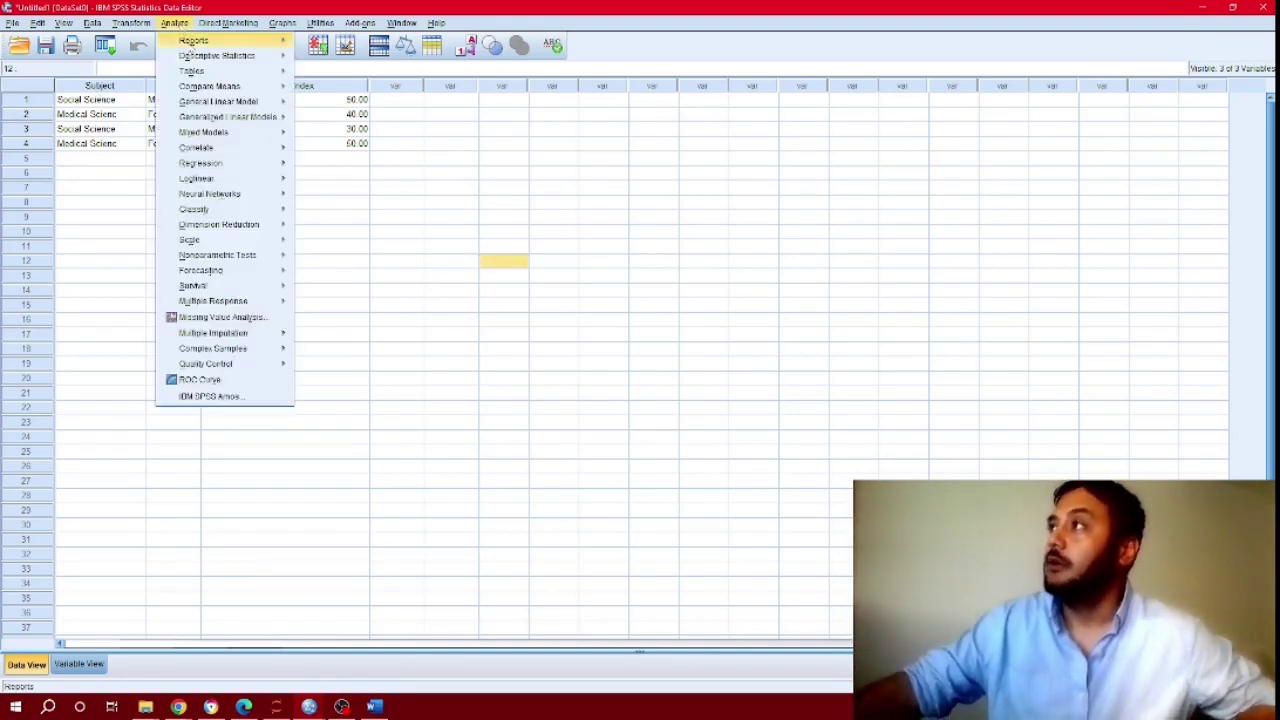
mouse_move(216, 55)
click(326, 60)
click(675, 296)
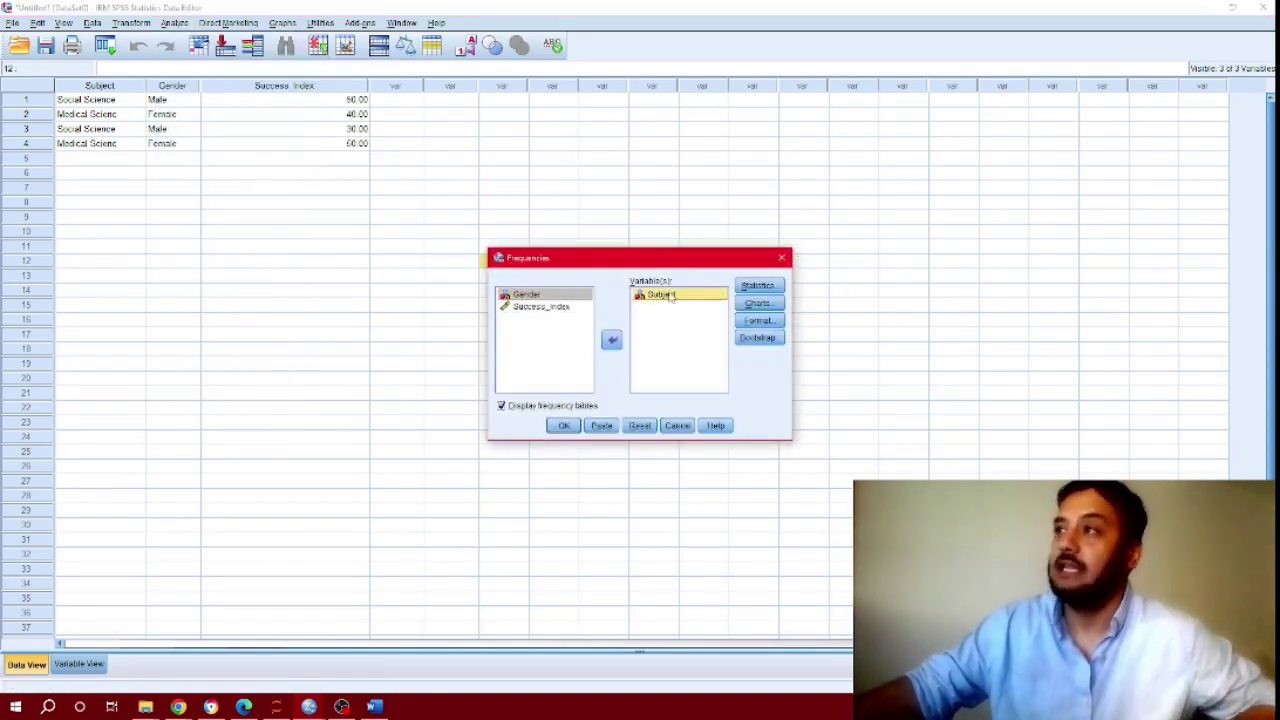
click(563, 426)
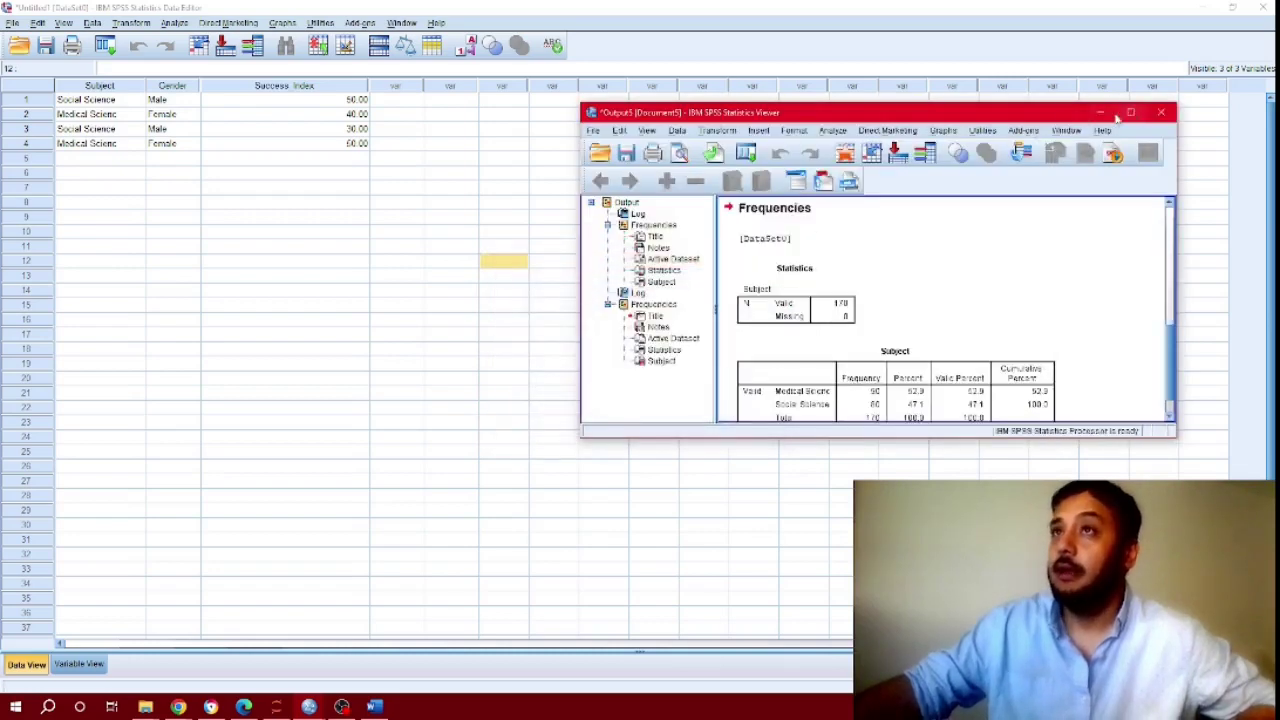
Make the results window taller and compare the unweighted and weighted Subject tables
drag(1152, 430, 1152, 578)
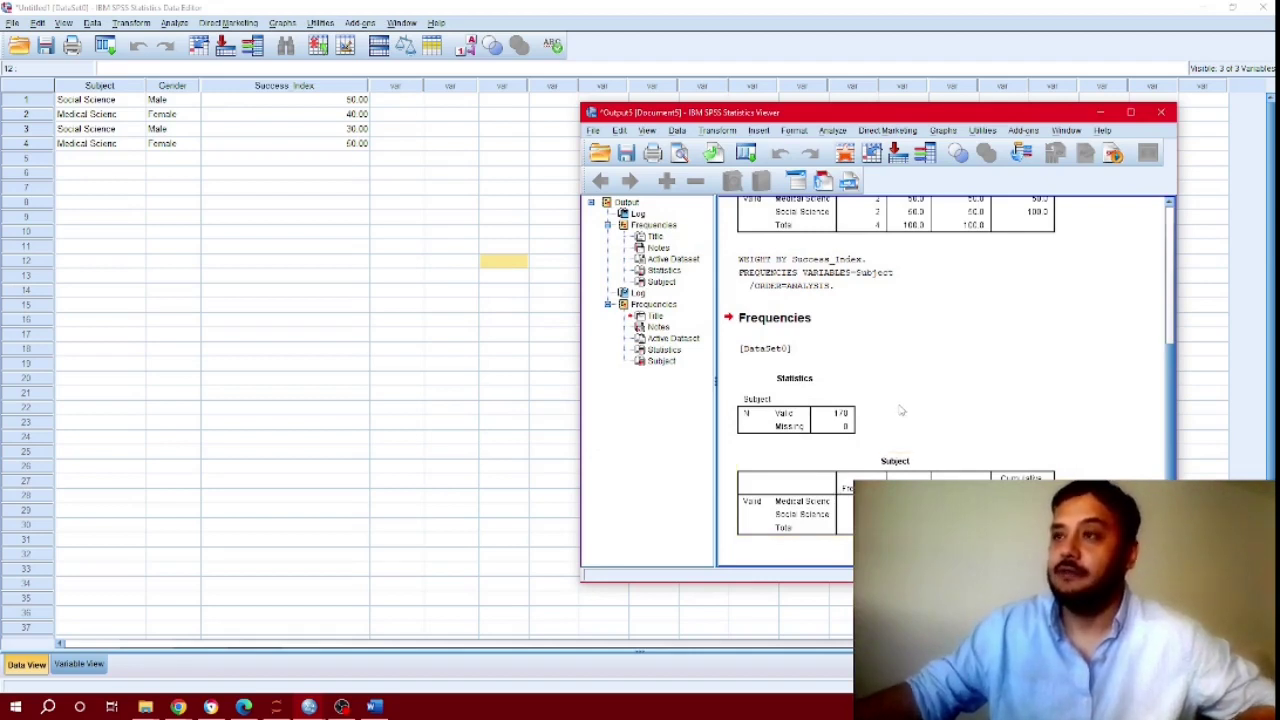
scroll(900, 410, up, 1)
scroll(903, 354, down, 1)
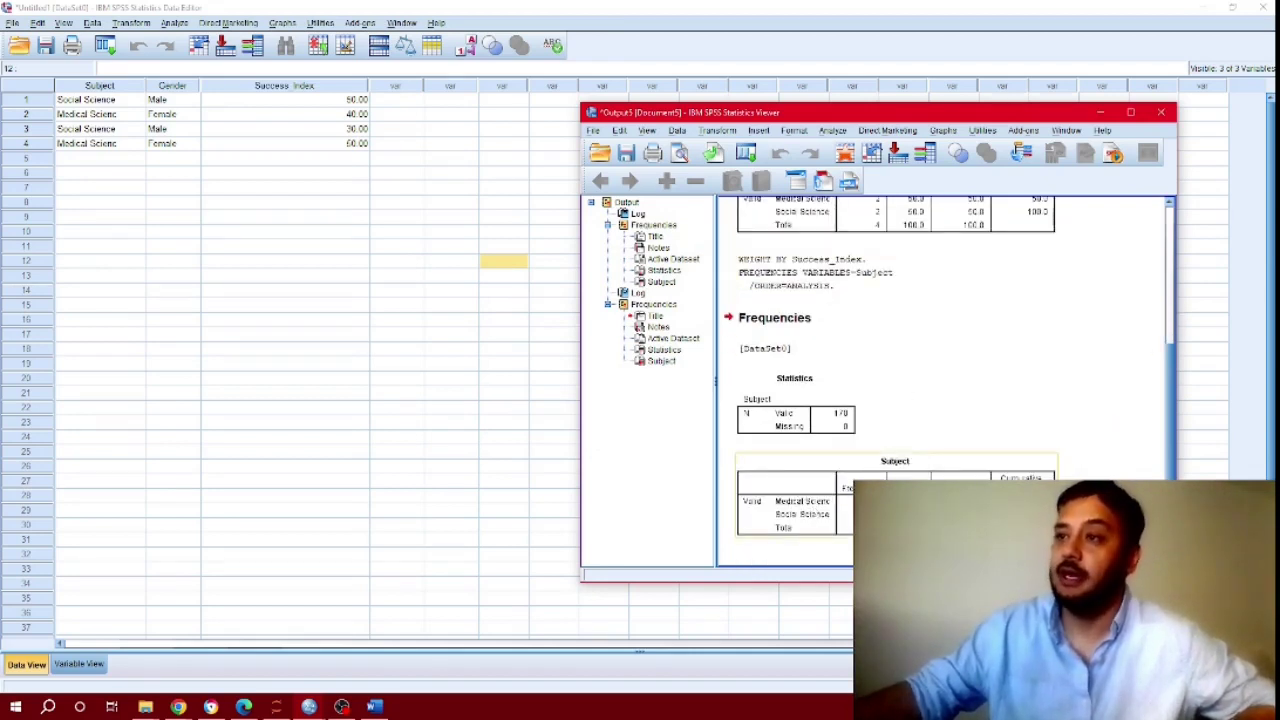
scroll(900, 285, up, 1)
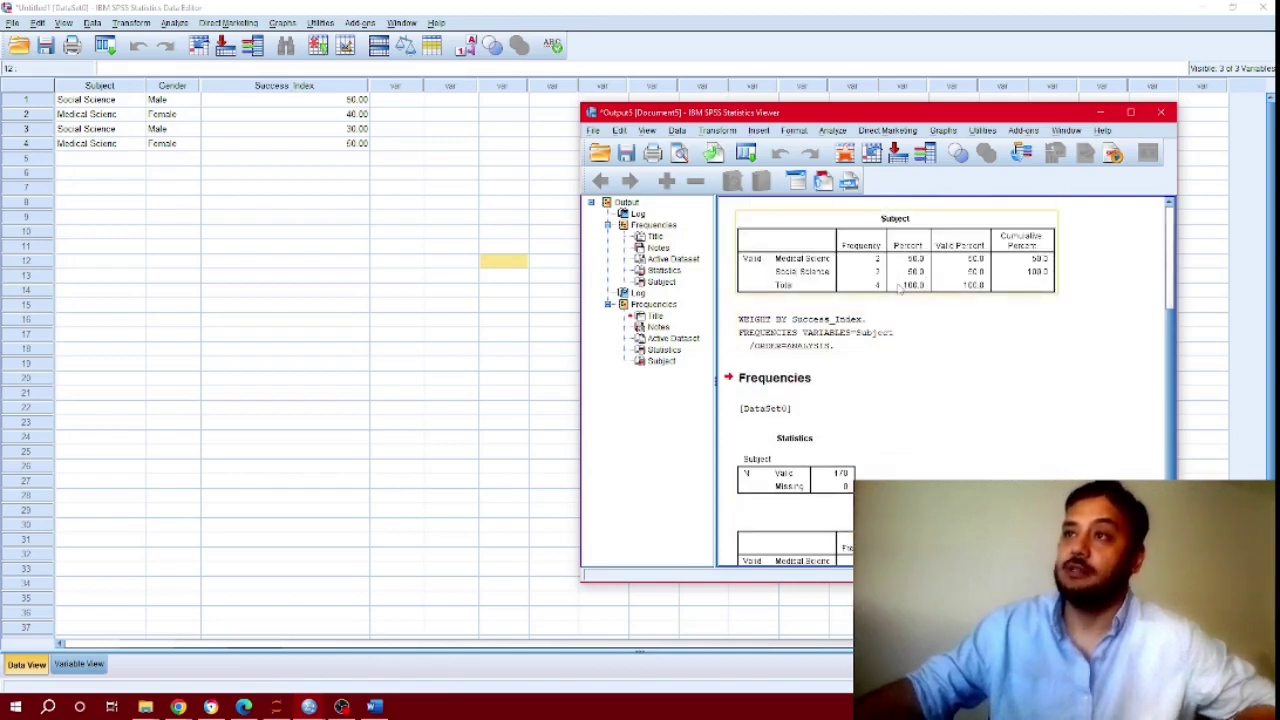
scroll(977, 423, down, 1)
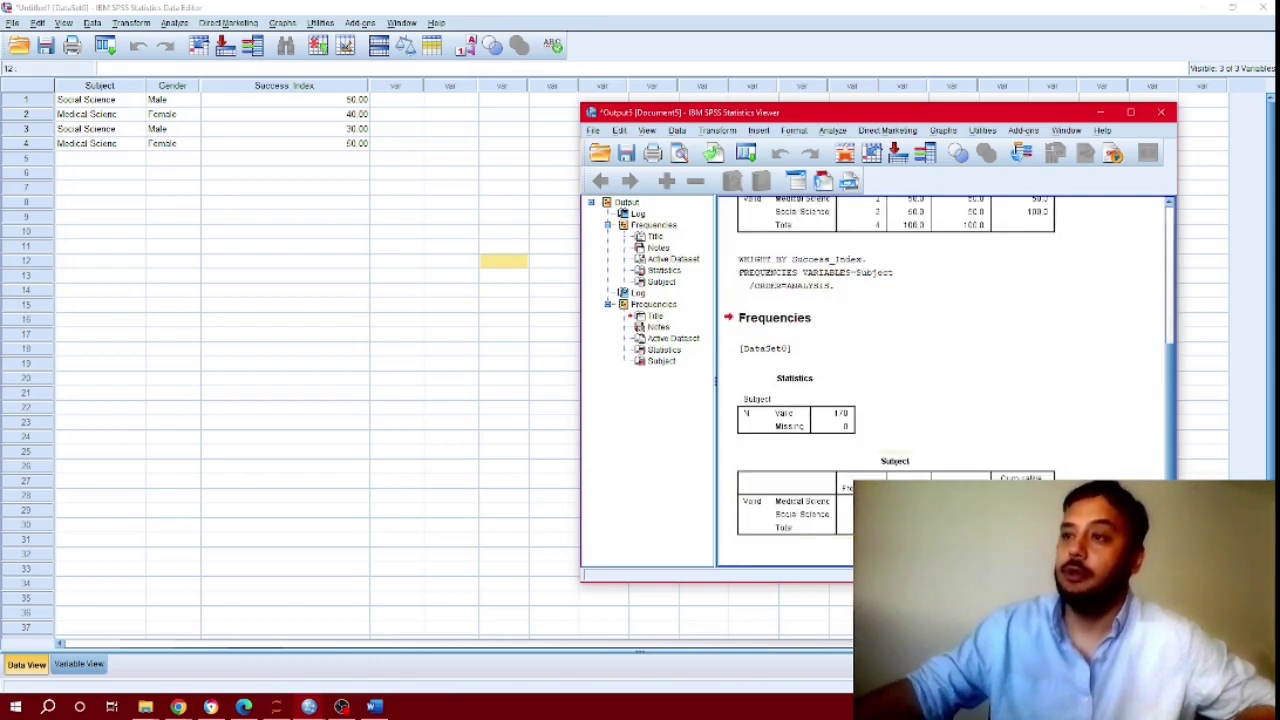
Delete rows 4 and 3, leaving Social Science/Male 50 and Medical Science/Female 40
click(92, 118)
click(93, 146)
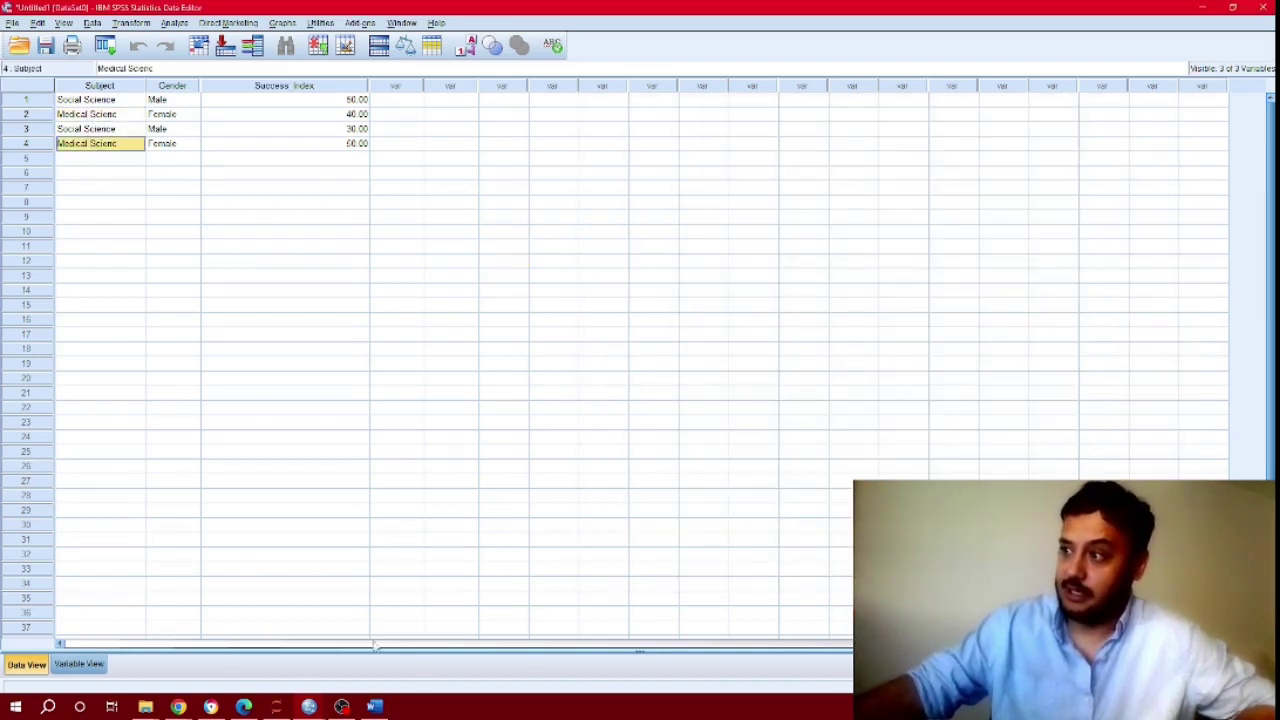
click(309, 706)
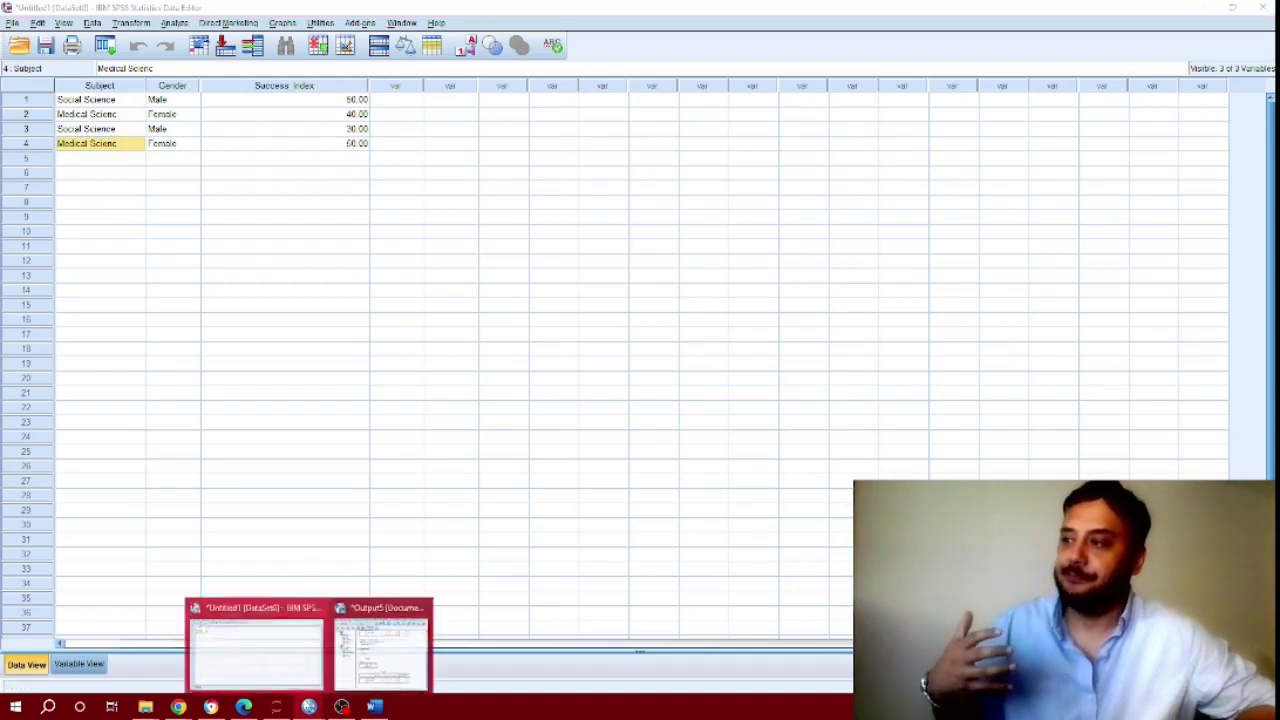
click(381, 645)
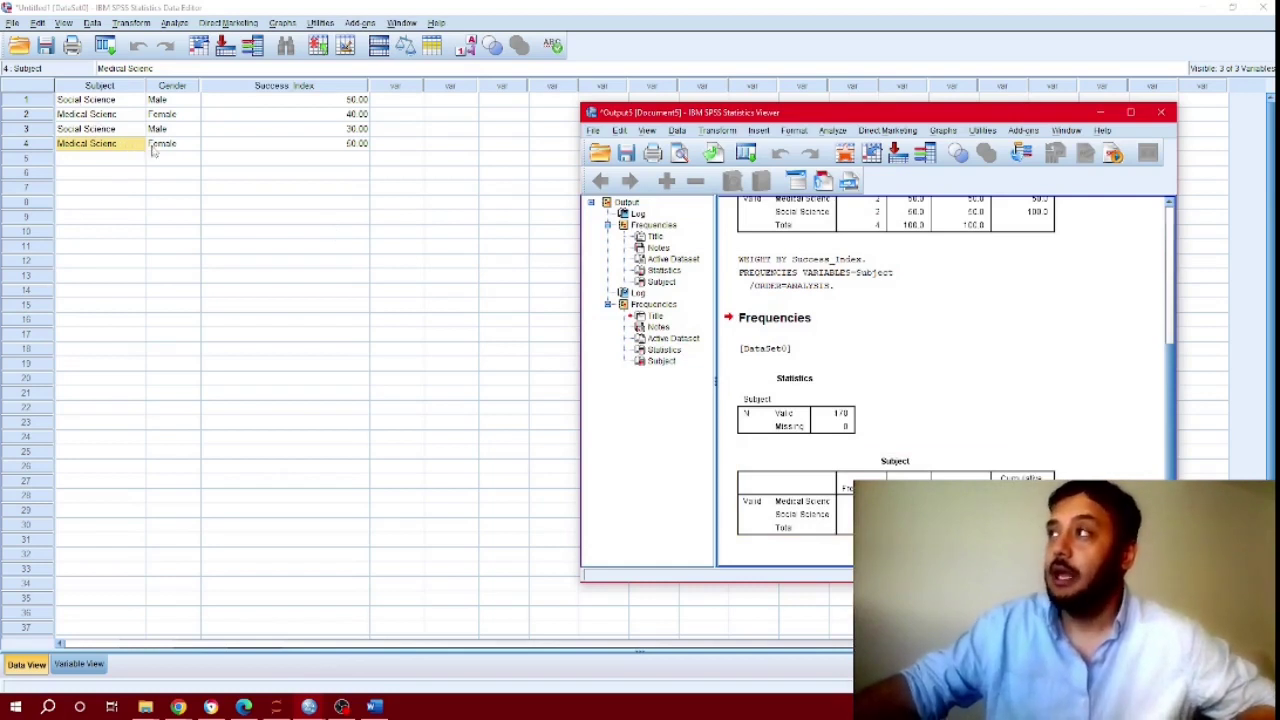
click(232, 178)
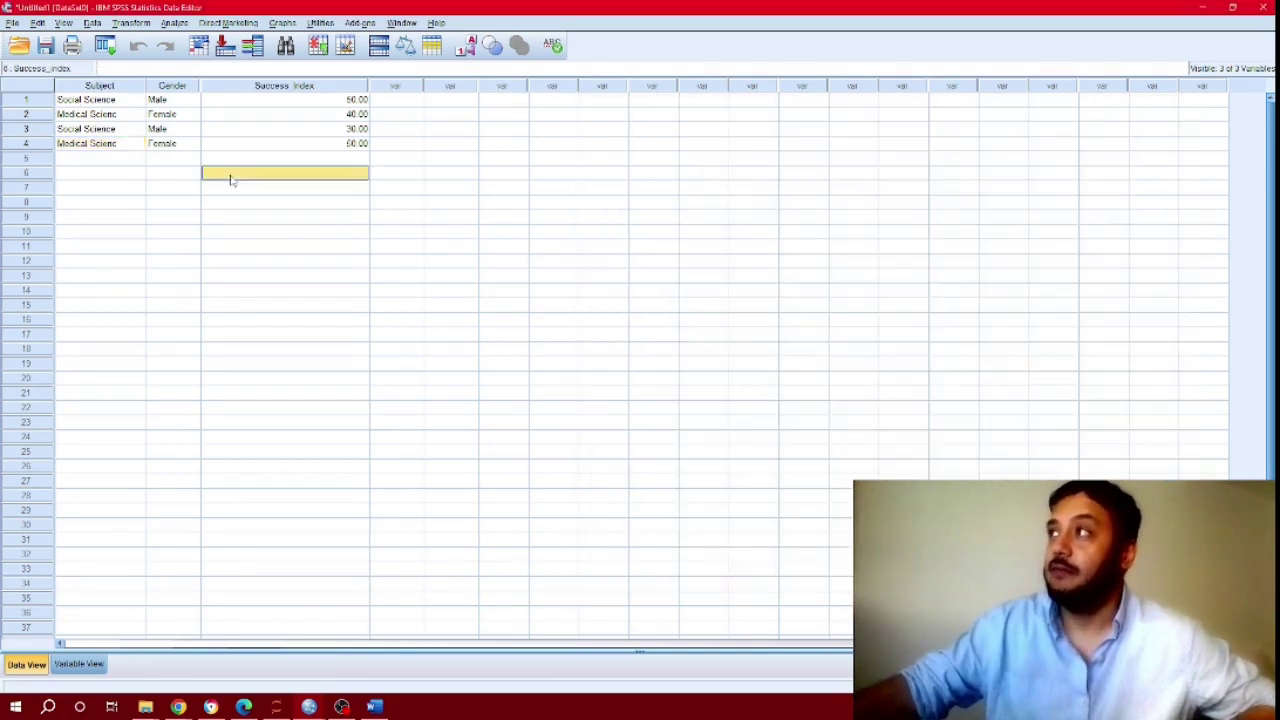
click(56, 144)
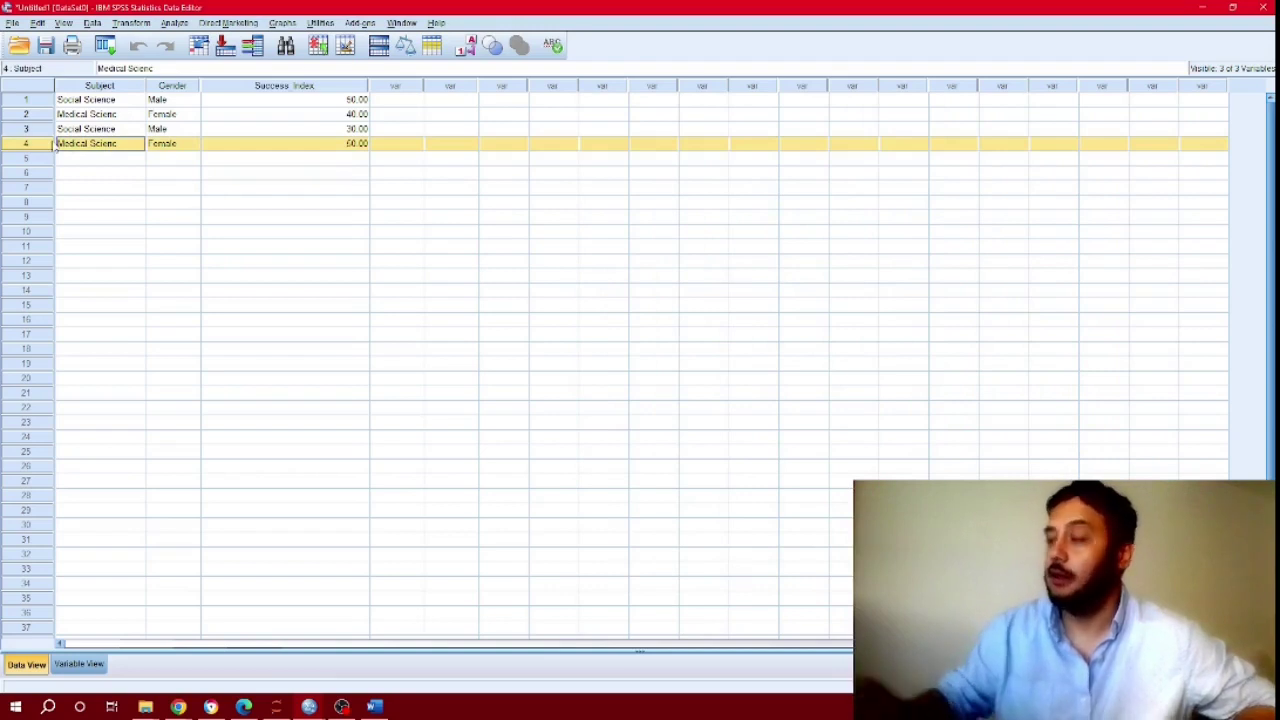
key(Delete)
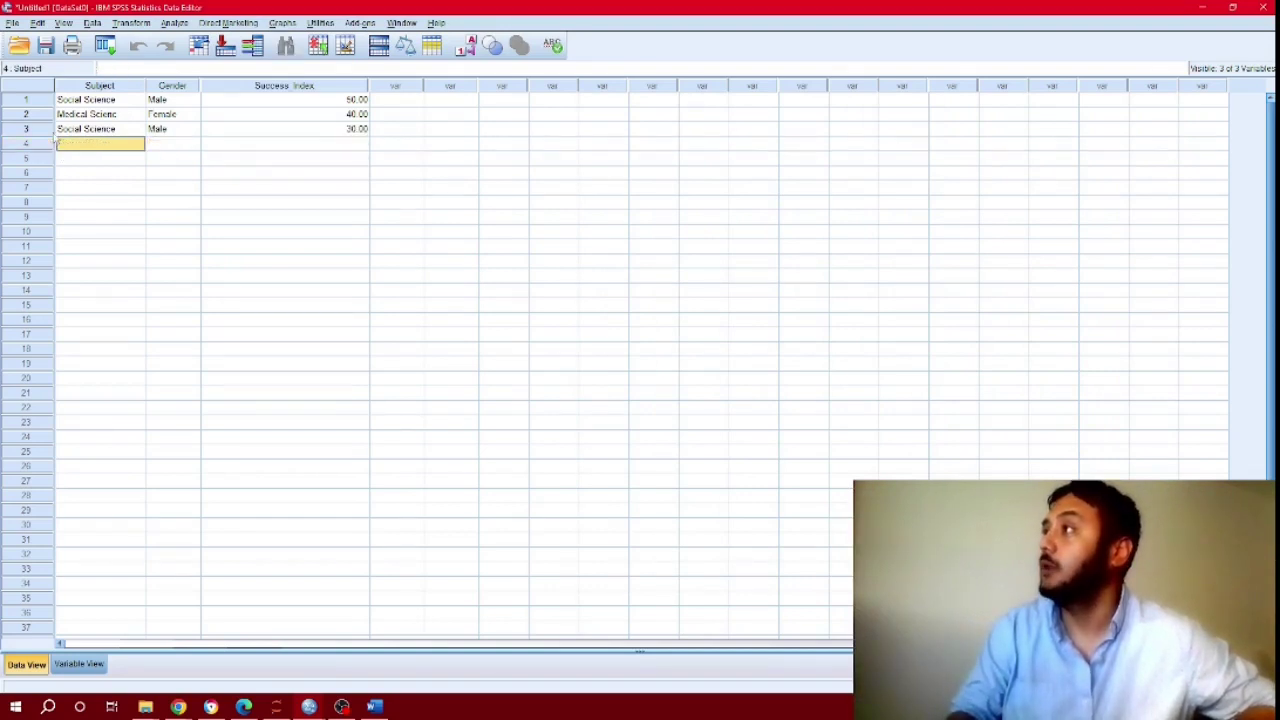
click(45, 130)
key(Delete)
Rerun the weighted Subject frequency table on the two remaining cases, totalling 90
click(210, 143)
click(174, 22)
mouse_move(222, 57)
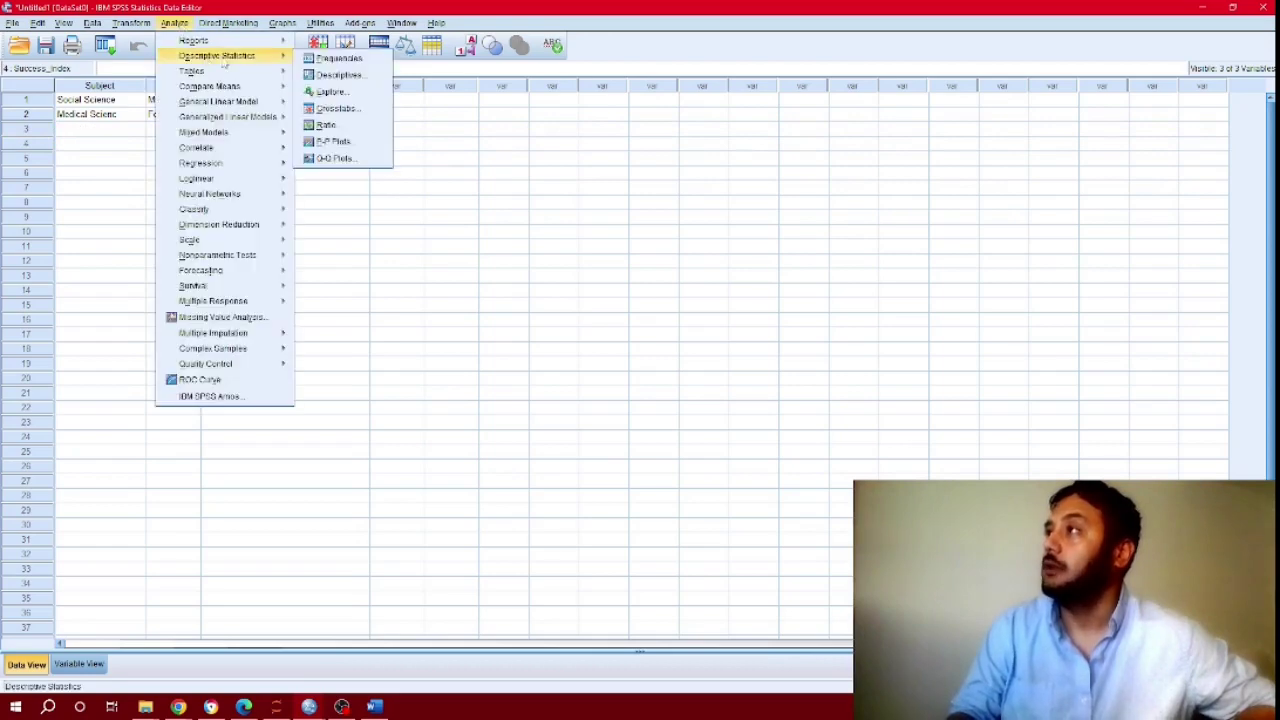
click(340, 56)
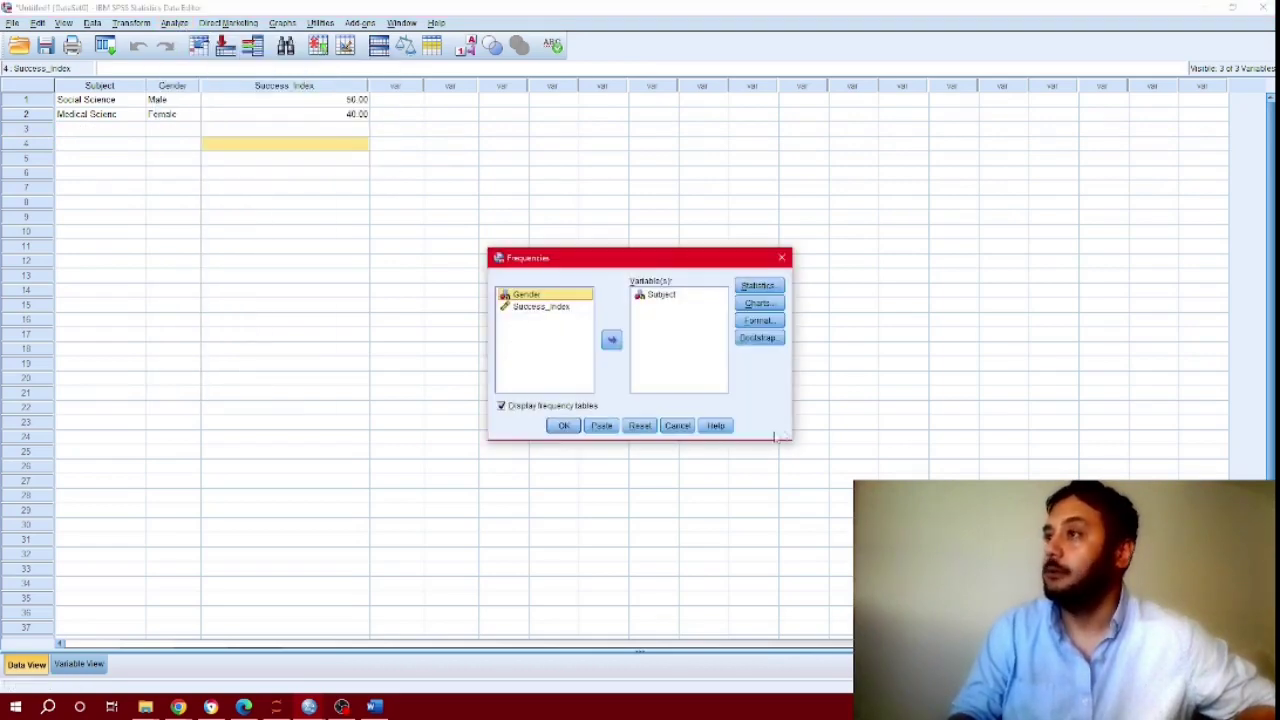
click(565, 426)
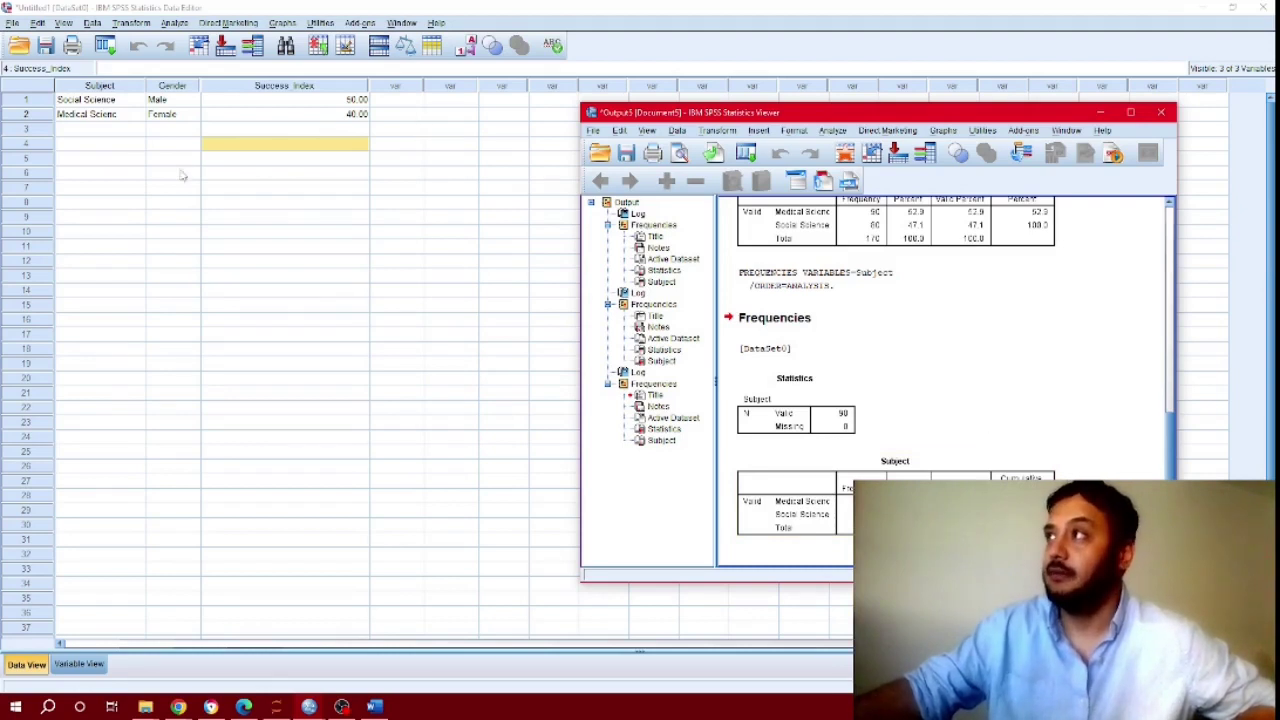
Swap Subject for Gender and run Frequencies: Female 40, Male 50, total 90
click(174, 22)
mouse_move(215, 58)
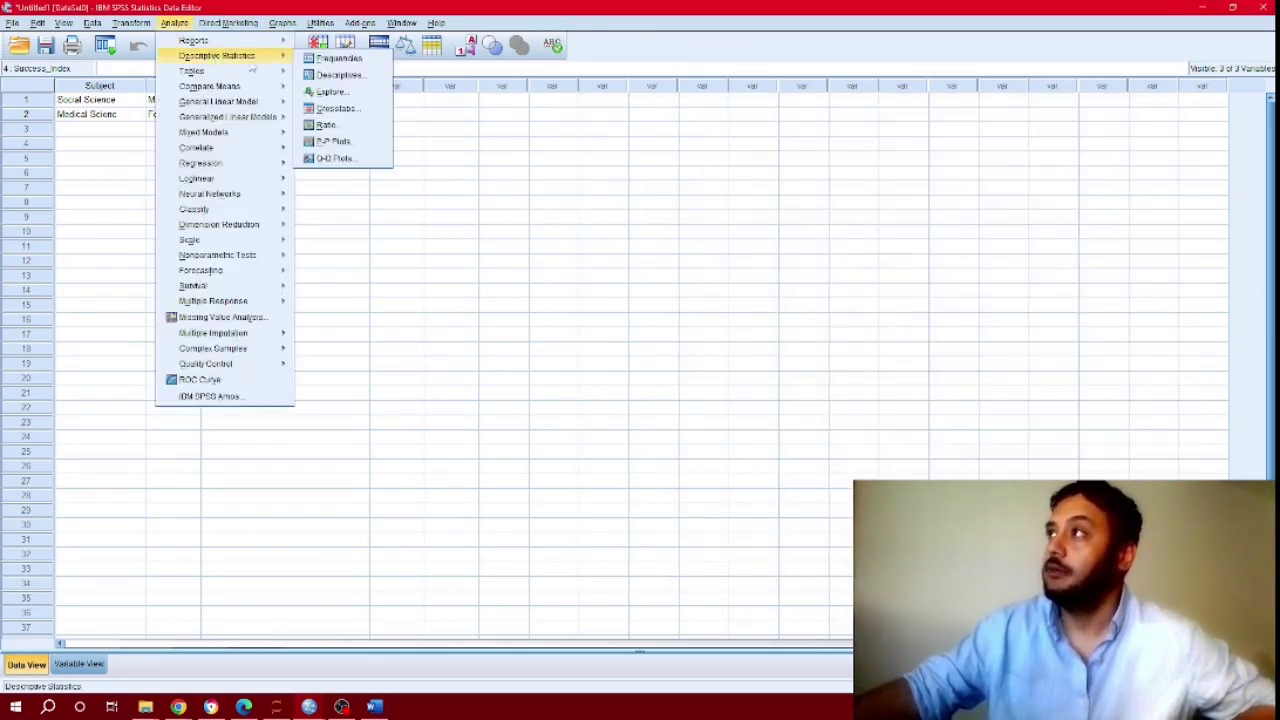
click(330, 58)
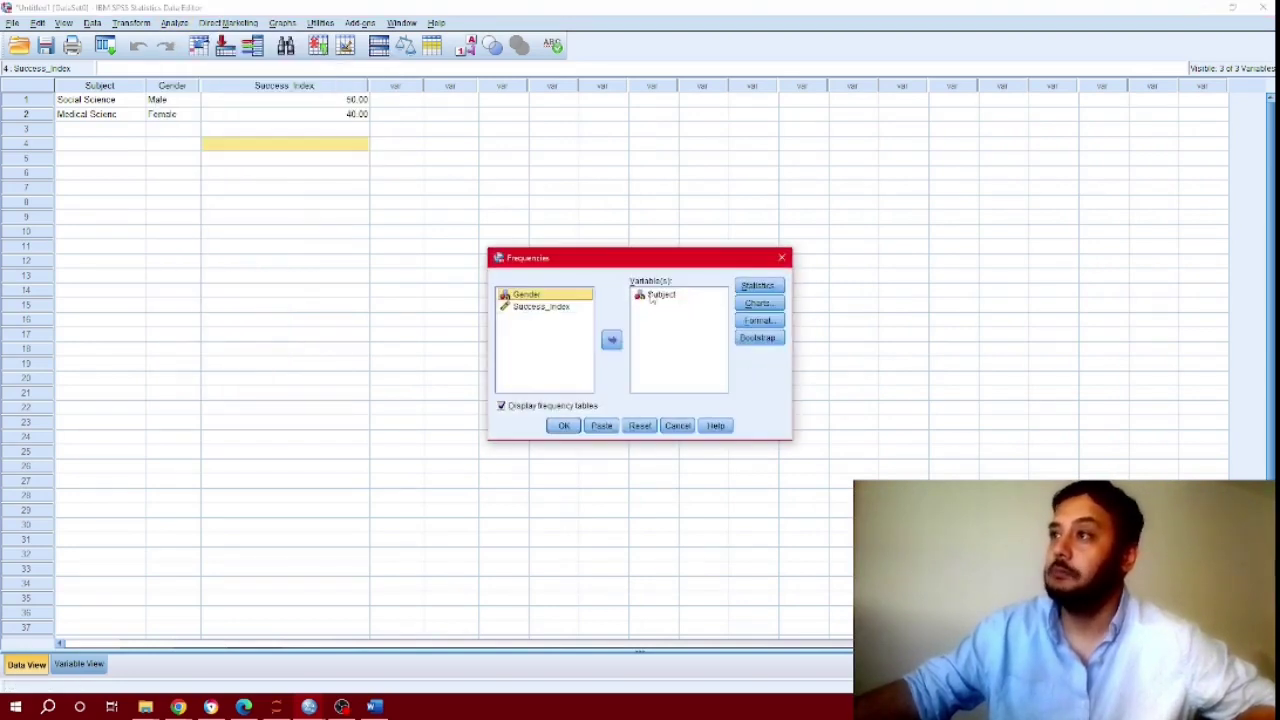
click(651, 296)
click(611, 340)
click(535, 306)
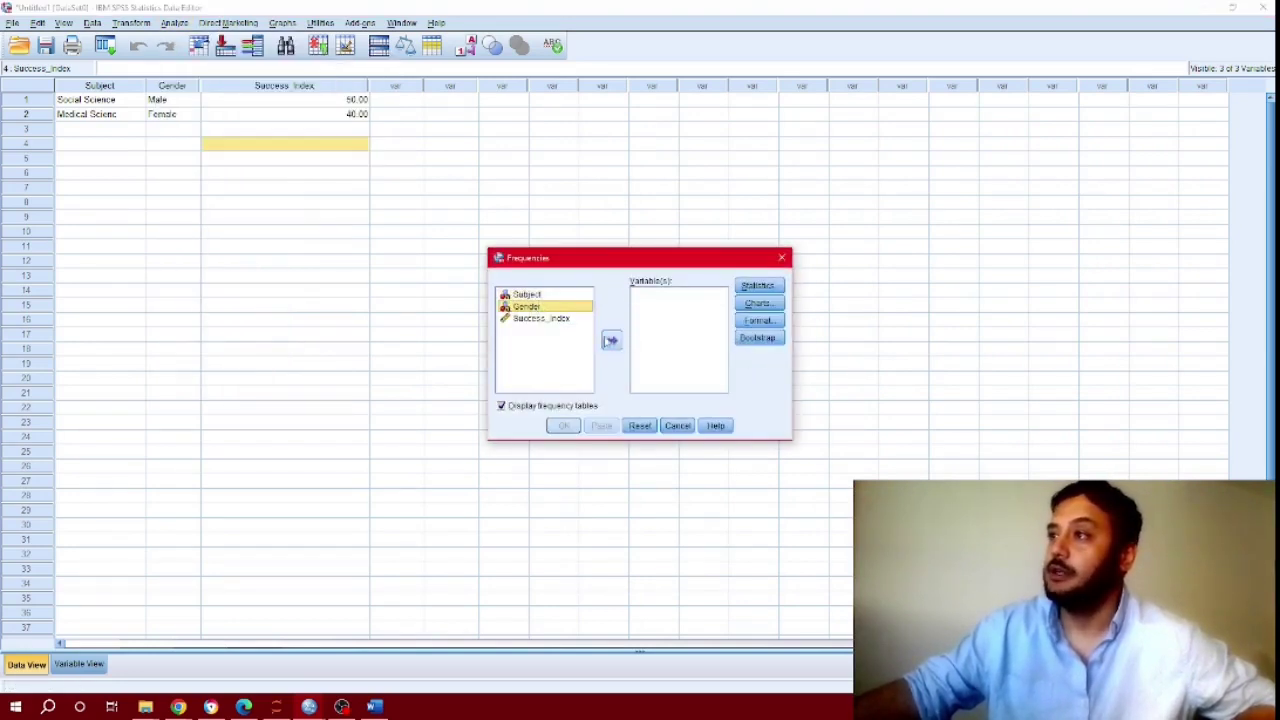
click(611, 340)
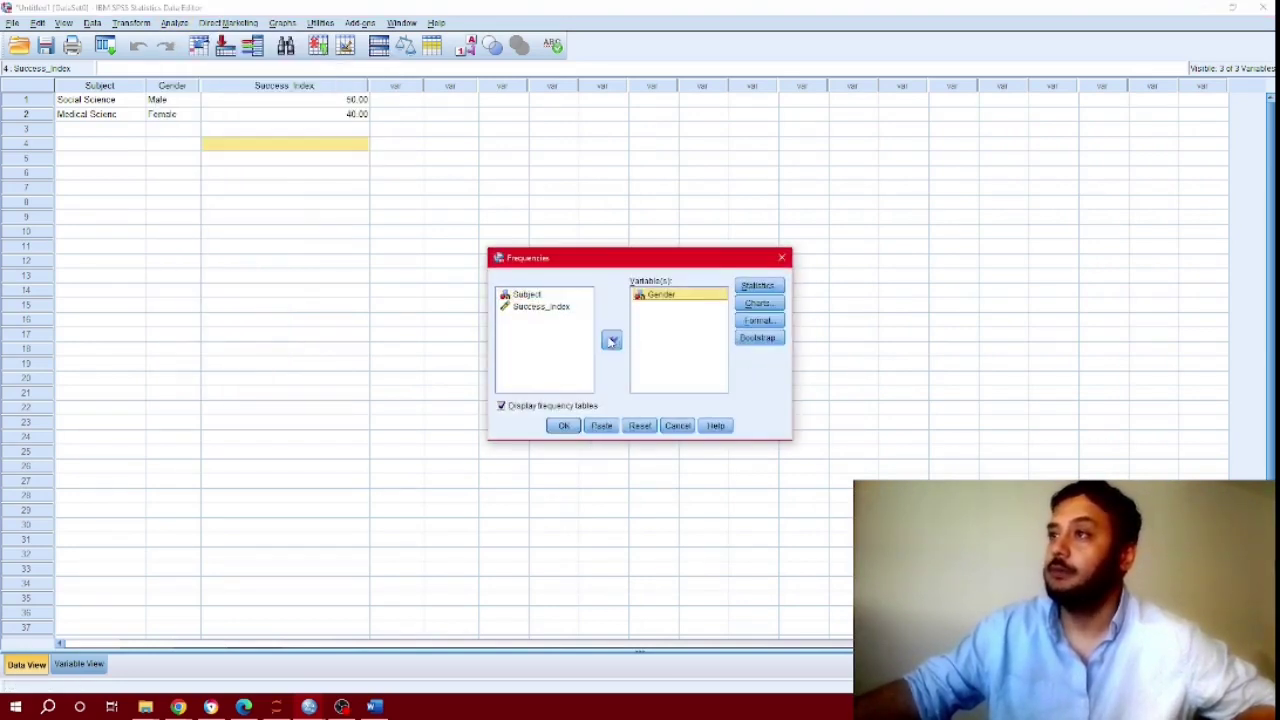
click(564, 427)
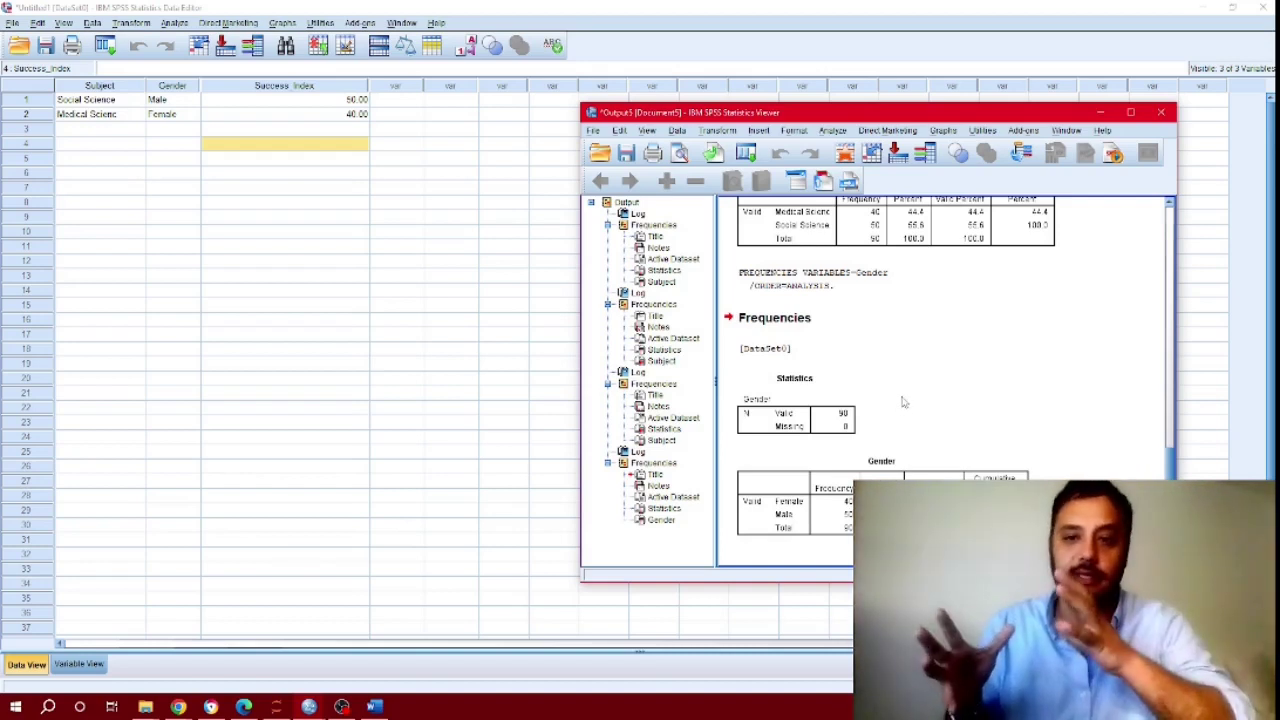
click(900, 500)
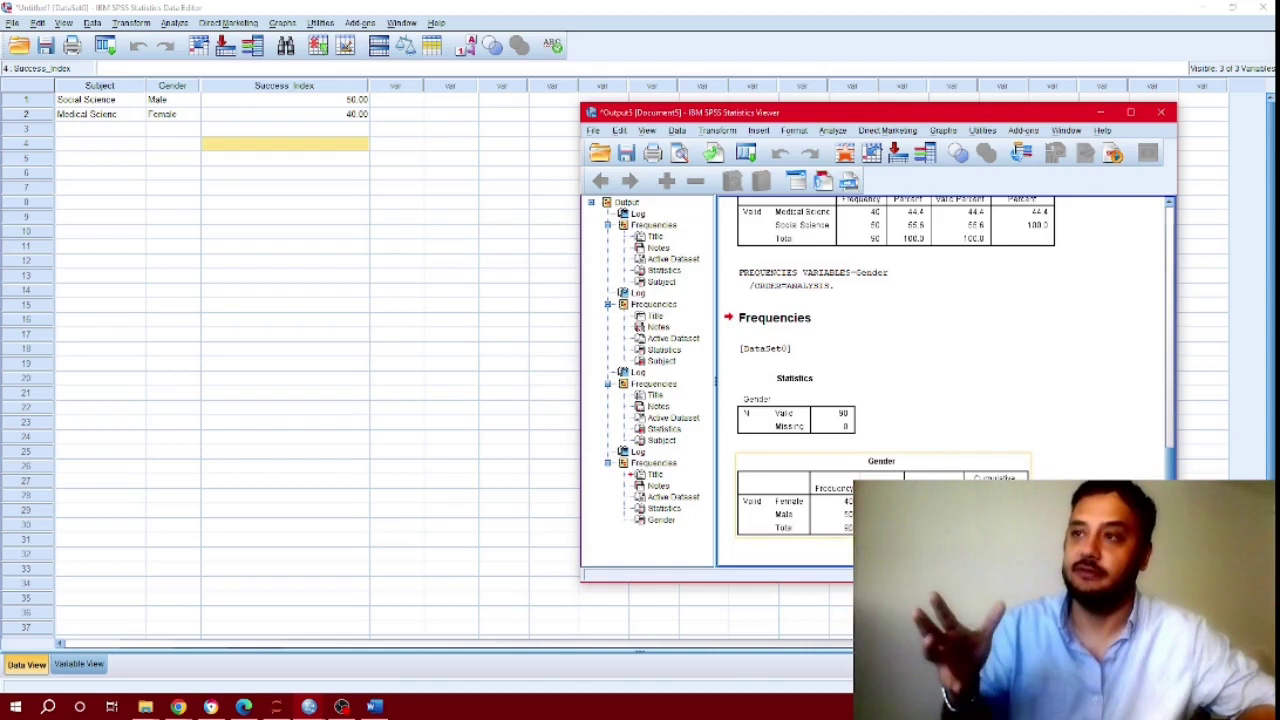
click(1013, 429)
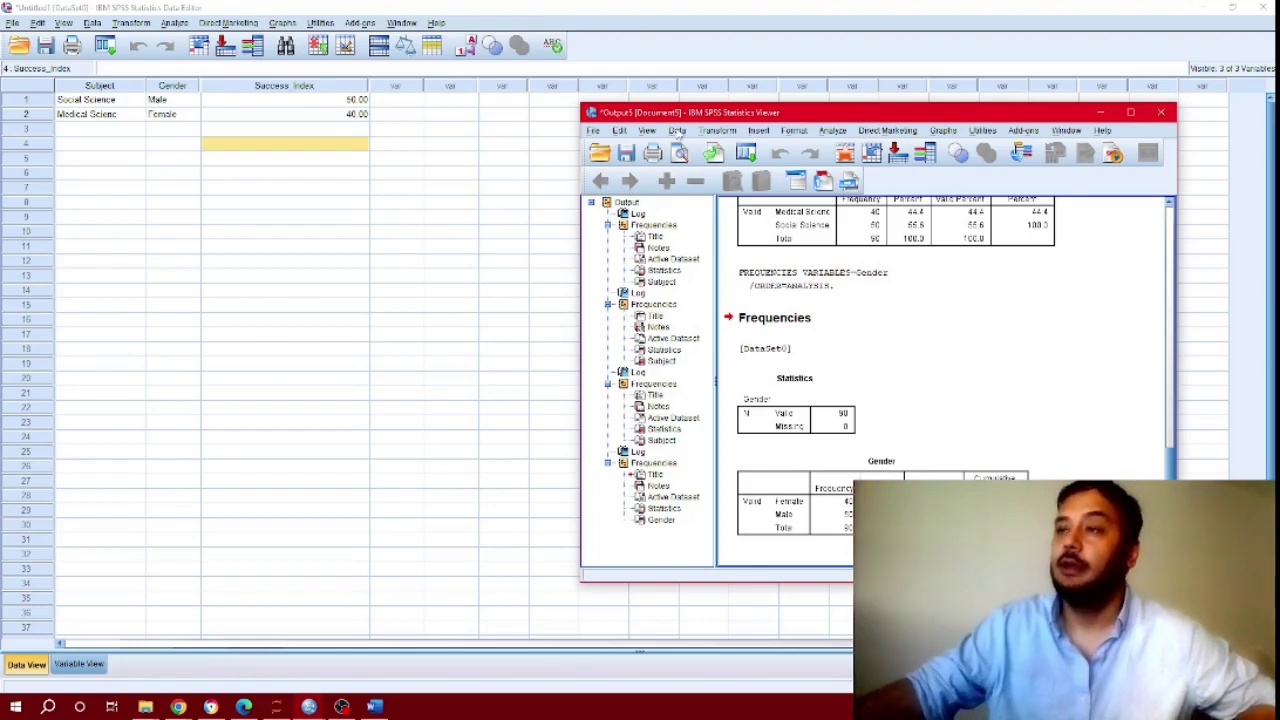
drag(694, 113, 640, 95)
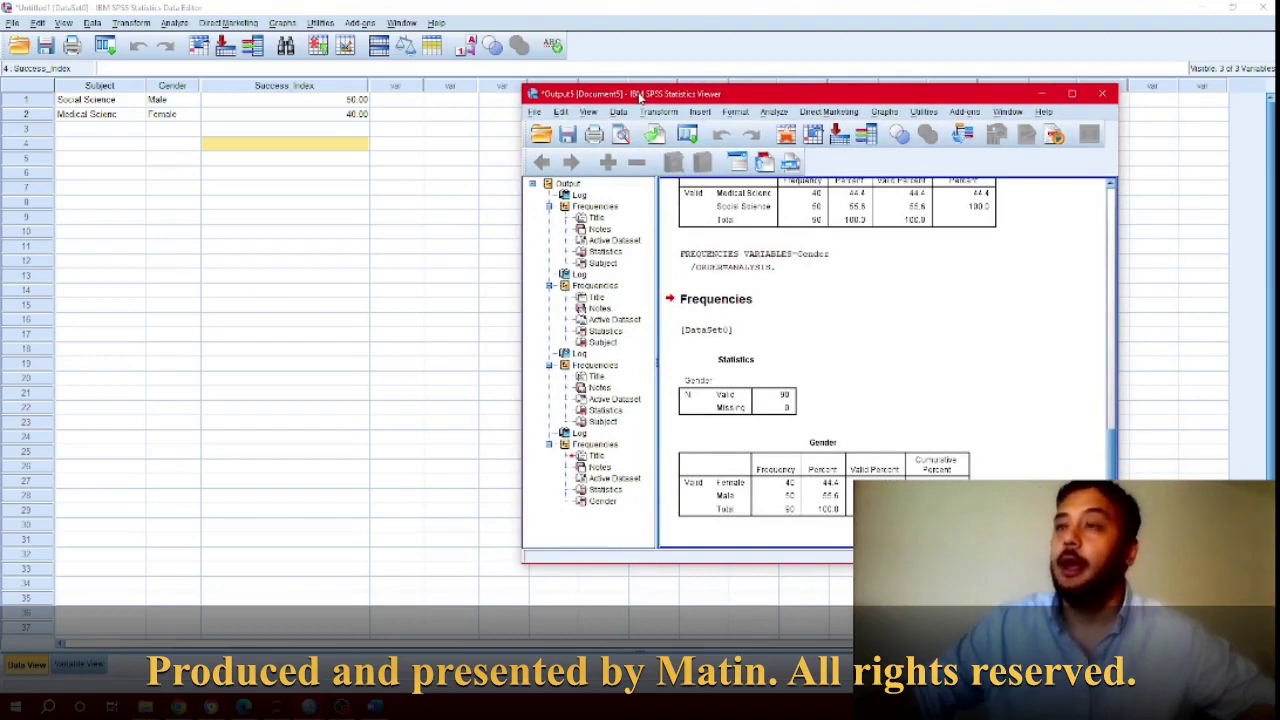
drag(640, 95, 575, 94)
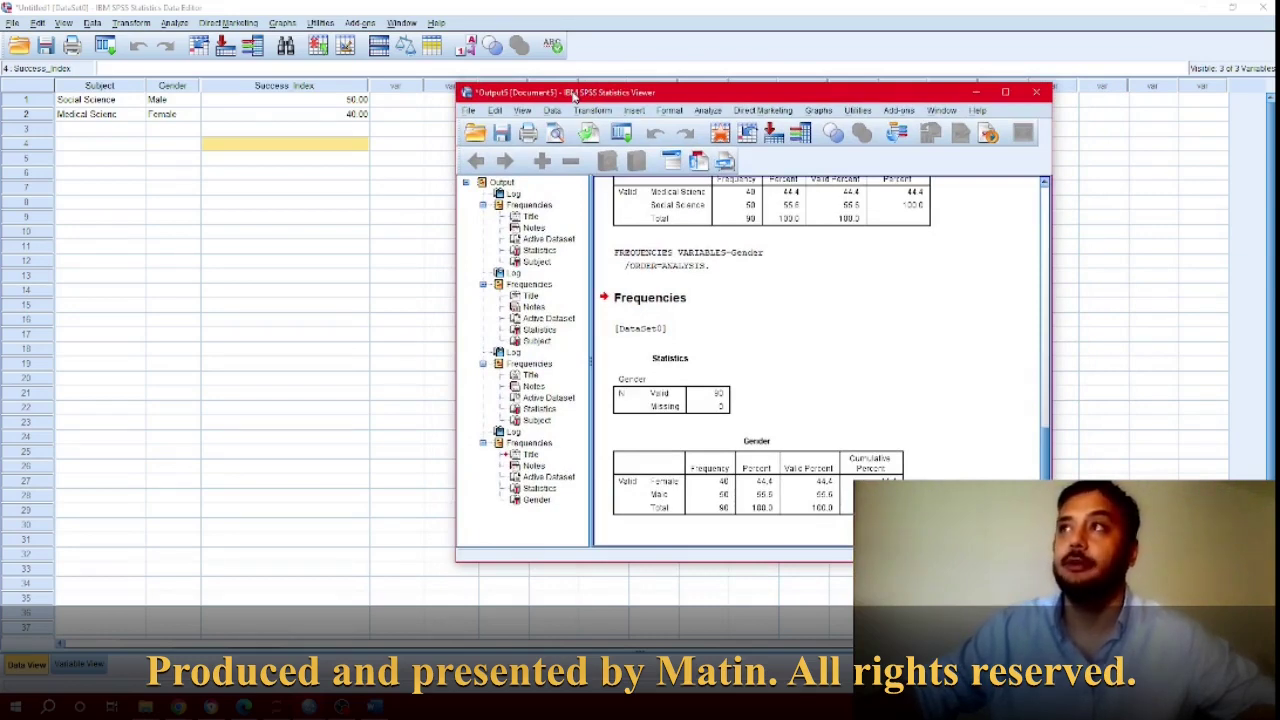